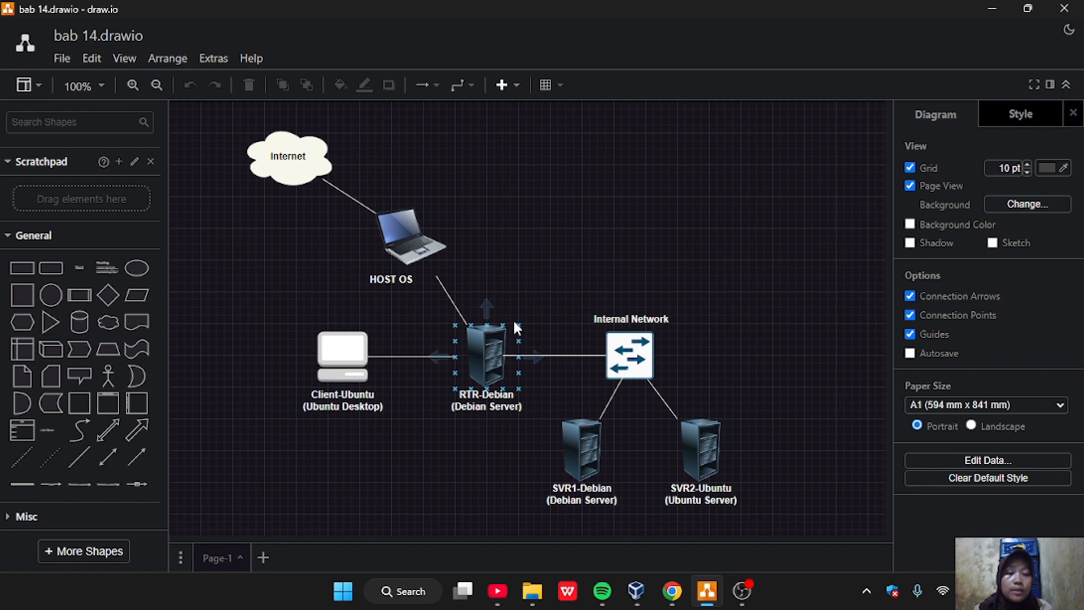
pyautogui.moveTo(529, 355)
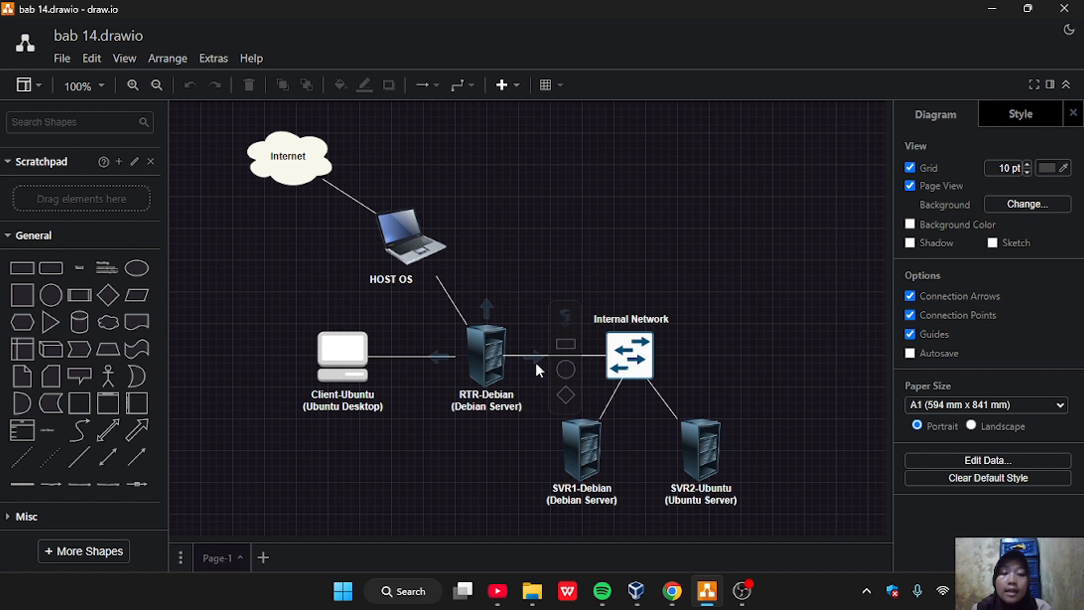
pyautogui.click(511, 366)
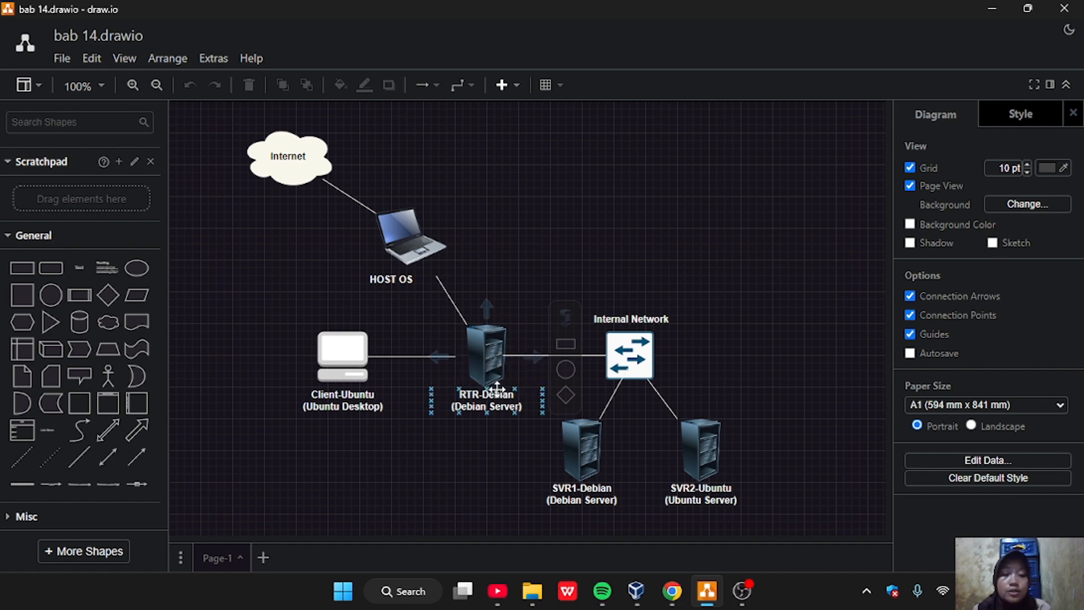
pyautogui.click(356, 370)
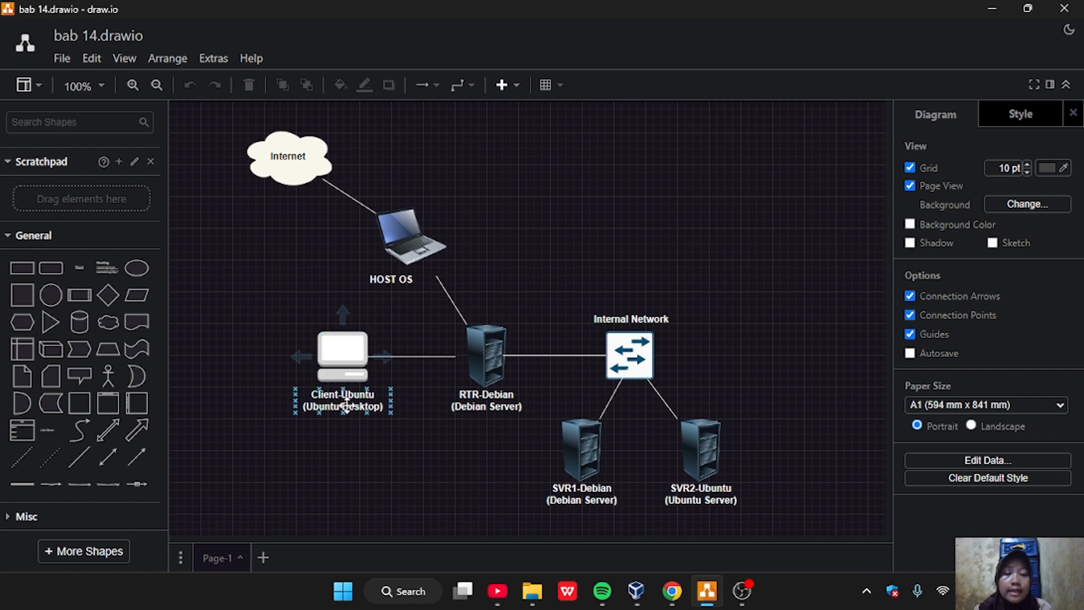
pyautogui.click(325, 388)
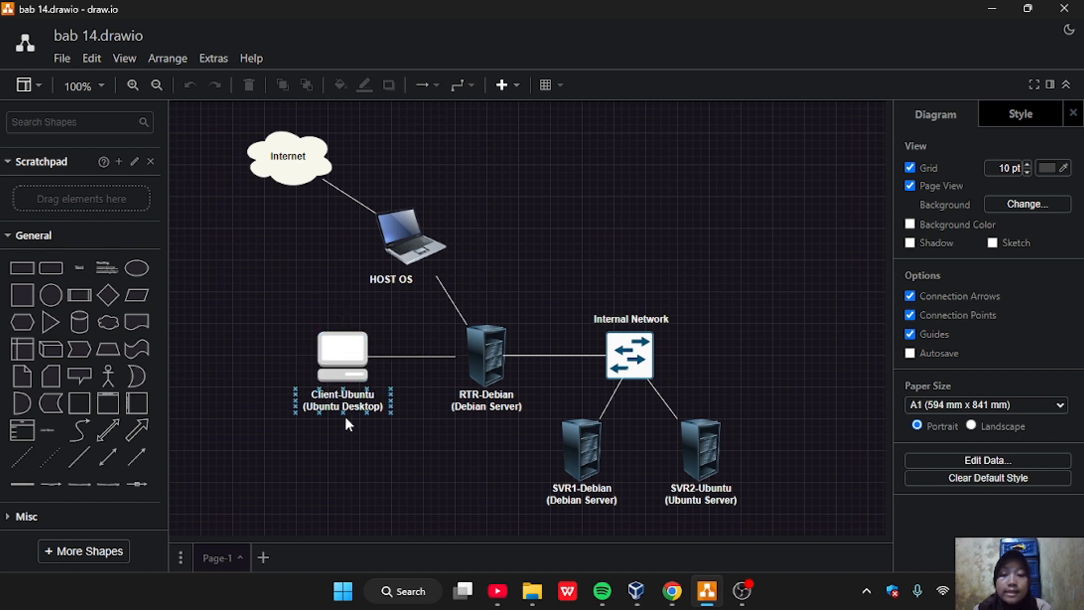
pyautogui.click(373, 344)
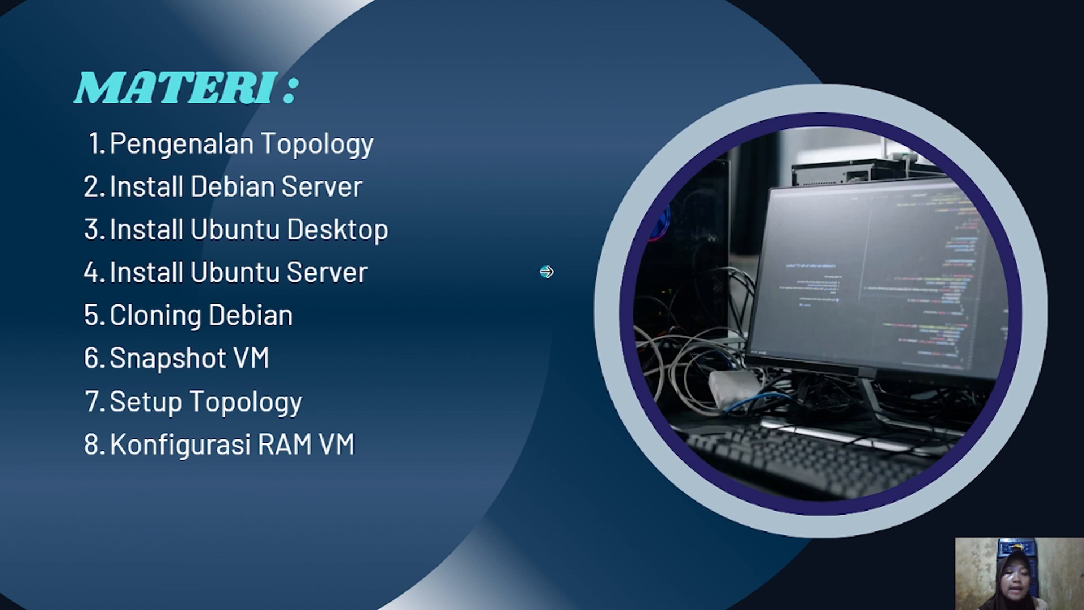
# Switch to Chrome and search Google for "download ubuntu desktop"
pyautogui.moveTo(514, 604)
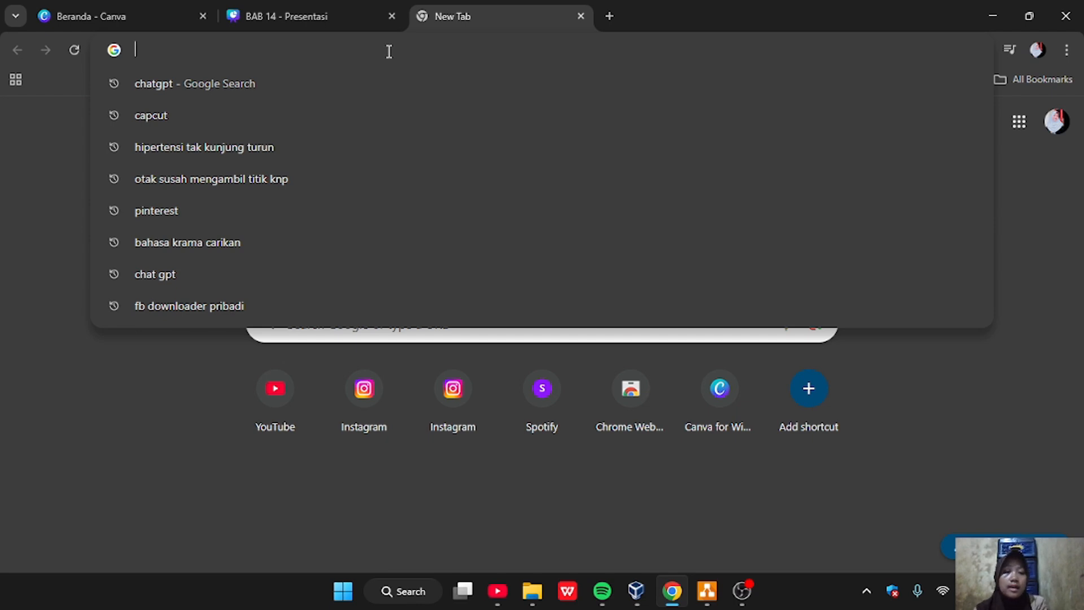
pyautogui.write('dow')
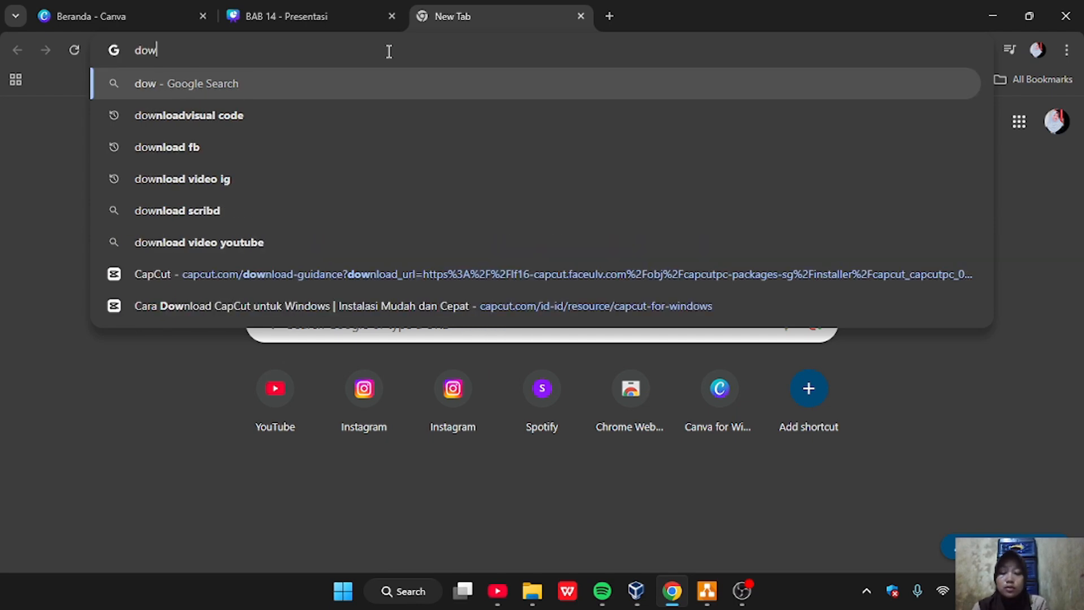
pyautogui.write('nload ')
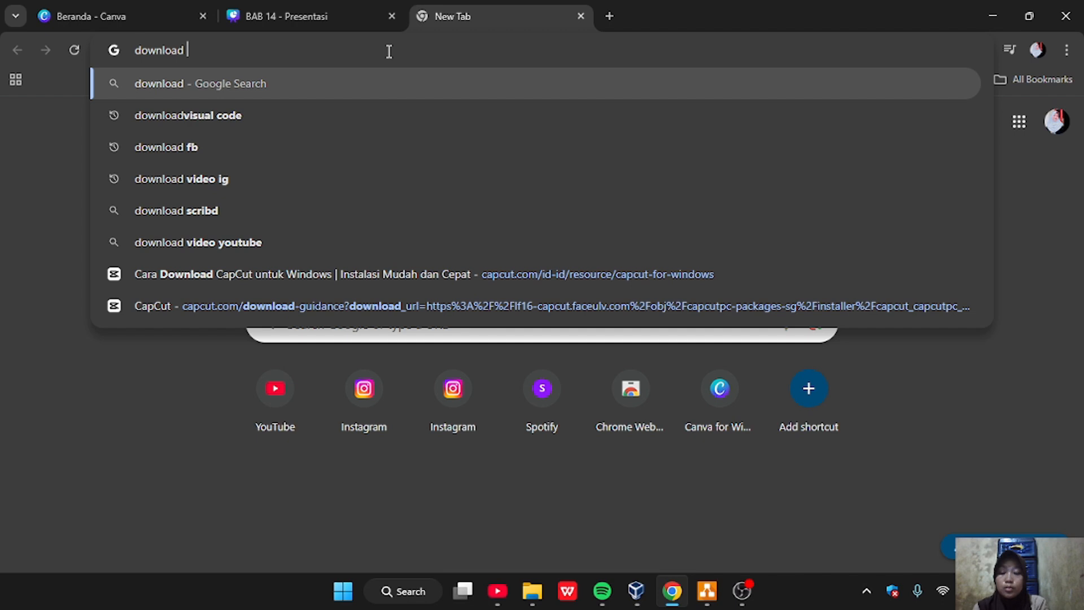
pyautogui.write('ubuntu s')
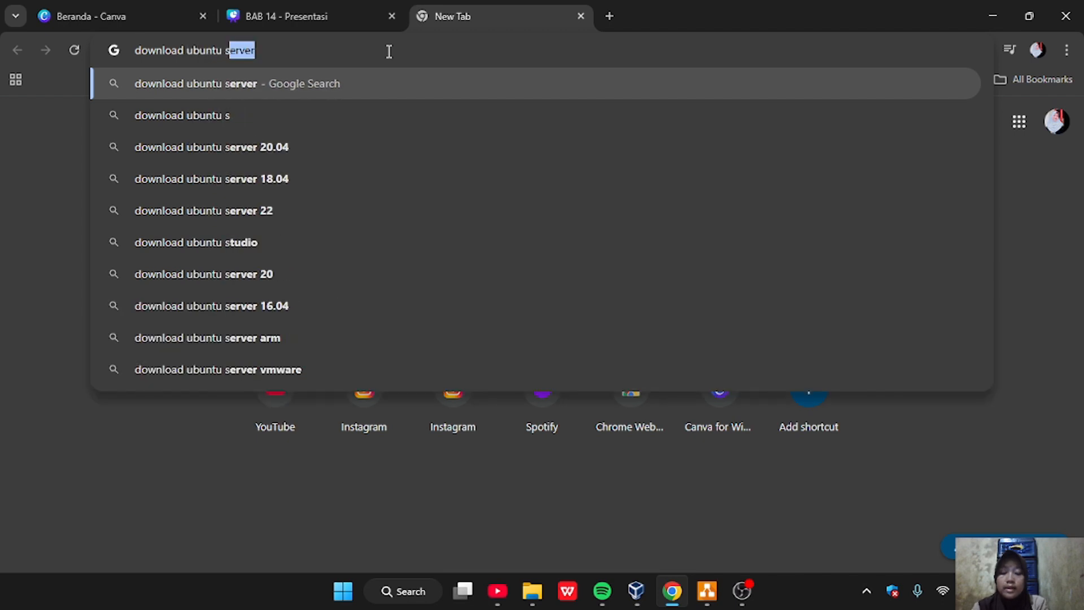
pyautogui.write('de')
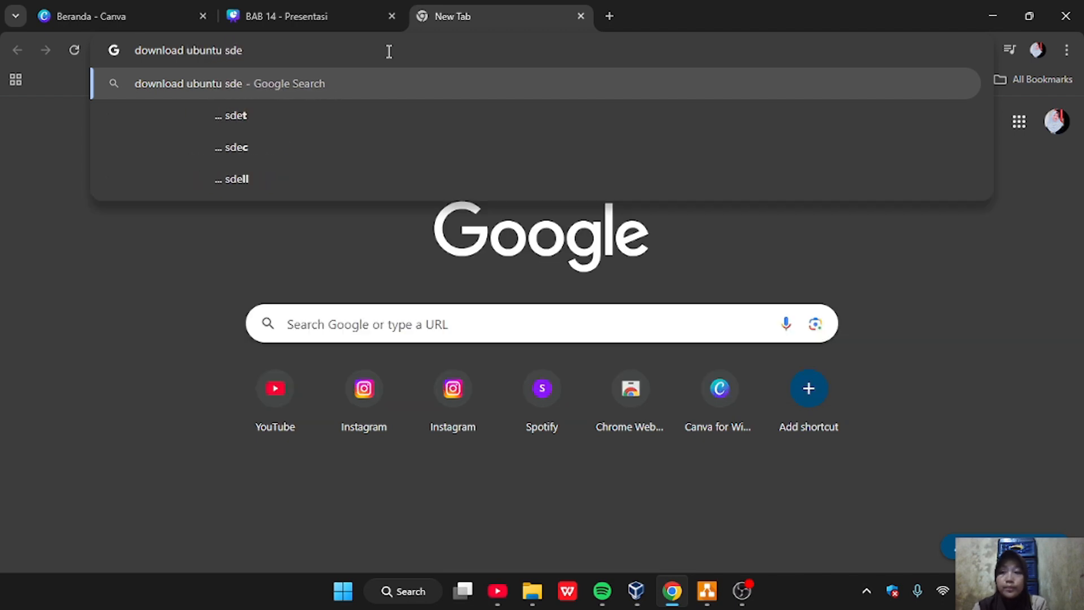
pyautogui.press('BackSpace')
pyautogui.press('BackSpace')
pyautogui.press('BackSpace')
pyautogui.write('d')
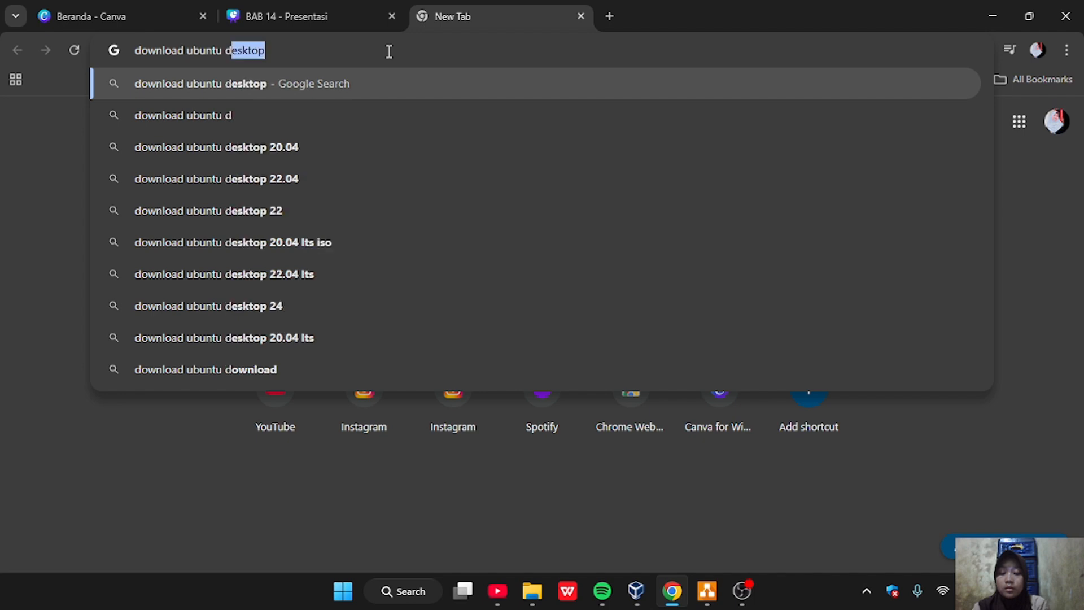
pyautogui.write('esk')
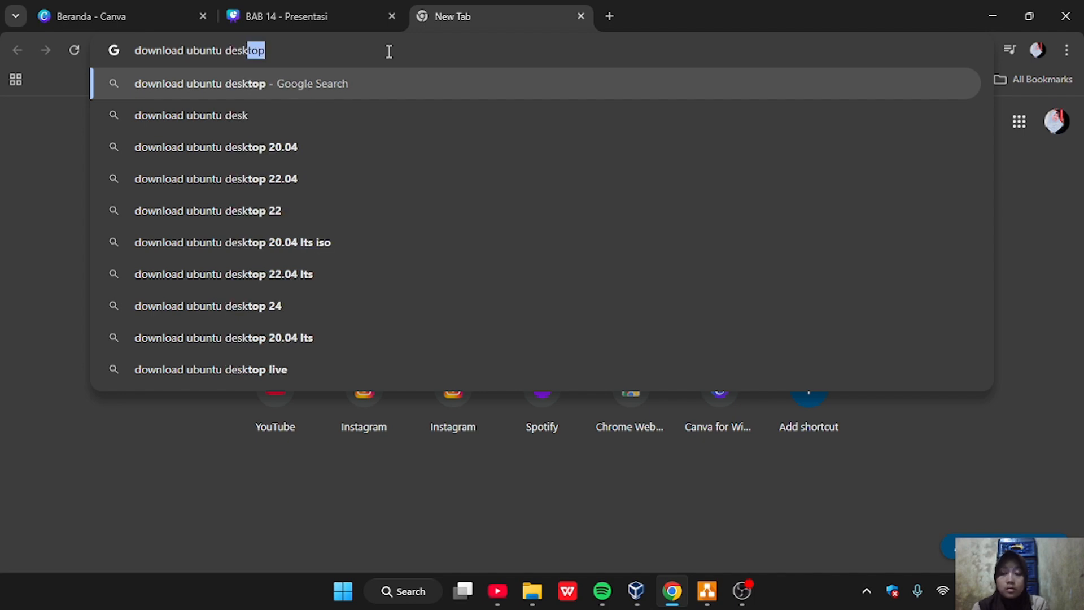
pyautogui.write('top')
pyautogui.press('Return')
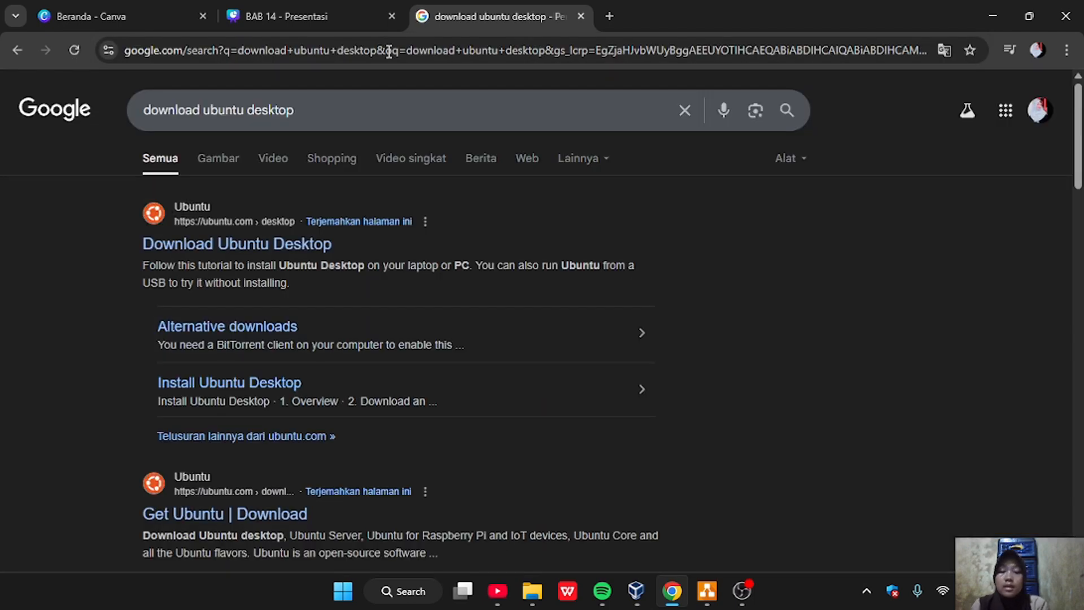
# Open the Download Ubuntu Desktop result on ubuntu.com and review the Ubuntu 24.04.2 LTS download section
pyautogui.click(229, 249)
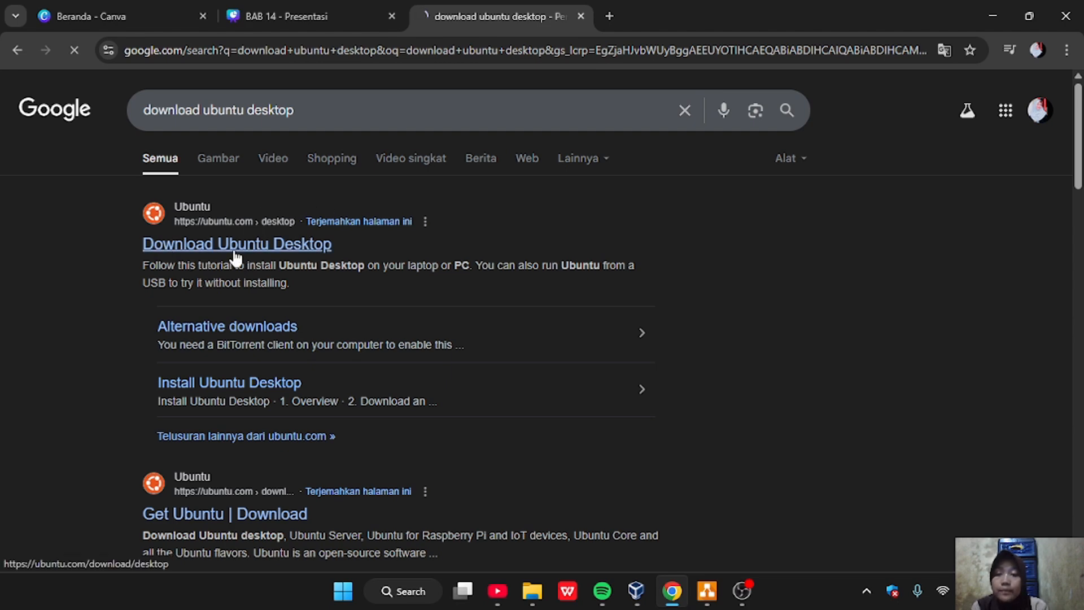
pyautogui.scroll(10, 695, 362)
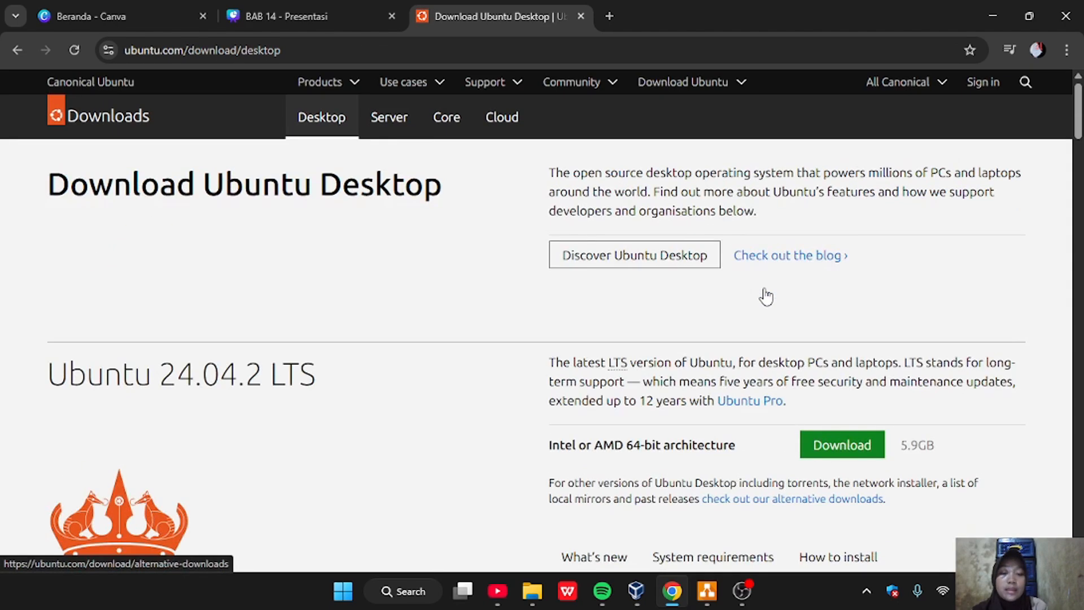
pyautogui.scroll(-4, 767, 296)
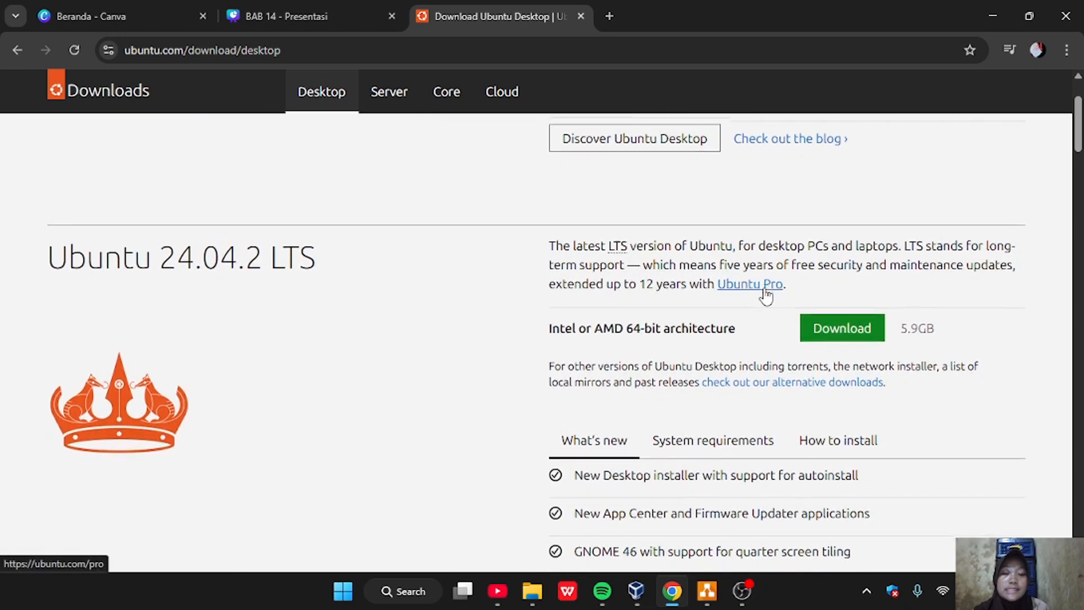
pyautogui.scroll(-3, 766, 296)
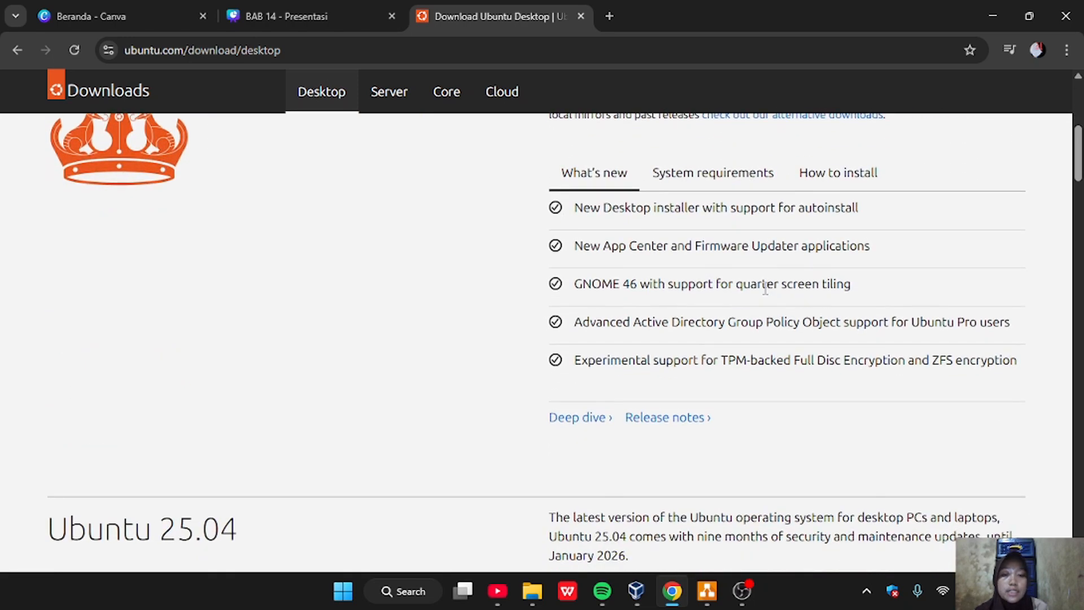
pyautogui.scroll(7, 765, 289)
pyautogui.scroll(-4, 765, 289)
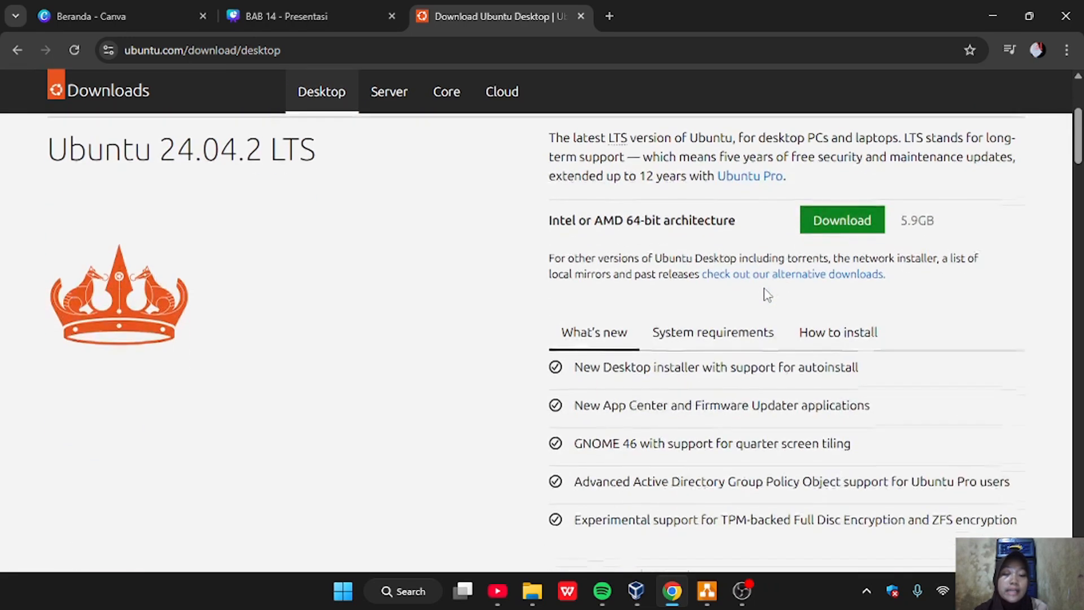
pyautogui.scroll(4, 766, 291)
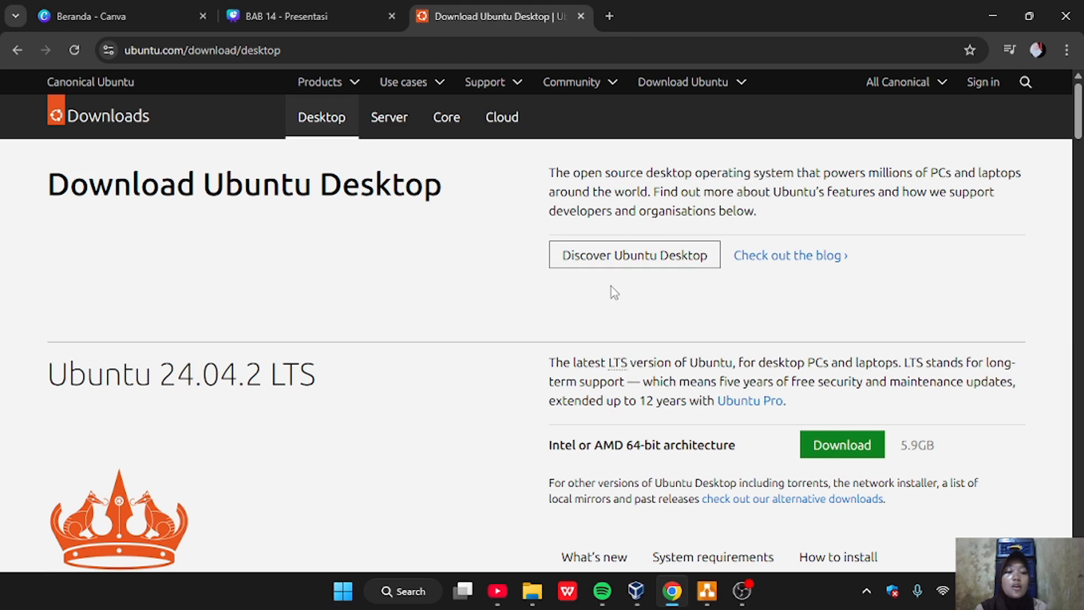
# Switch to VirtualBox and set up a new Linux, Ubuntu (64-bit) virtual machine named "ubuntu desktop" with 1024 MB of memory
pyautogui.click(205, 66)
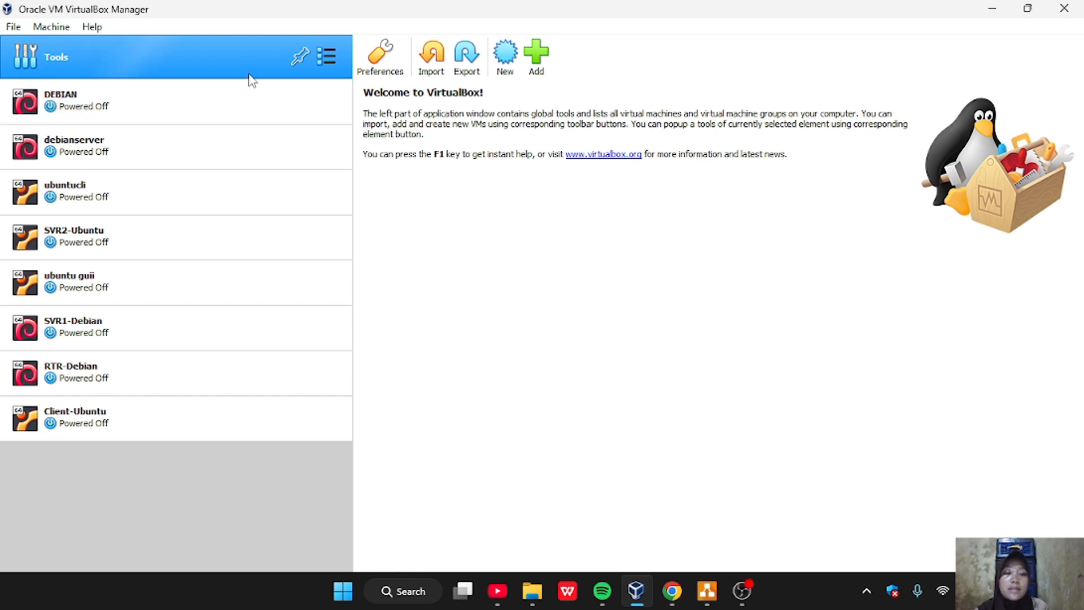
pyautogui.click(506, 56)
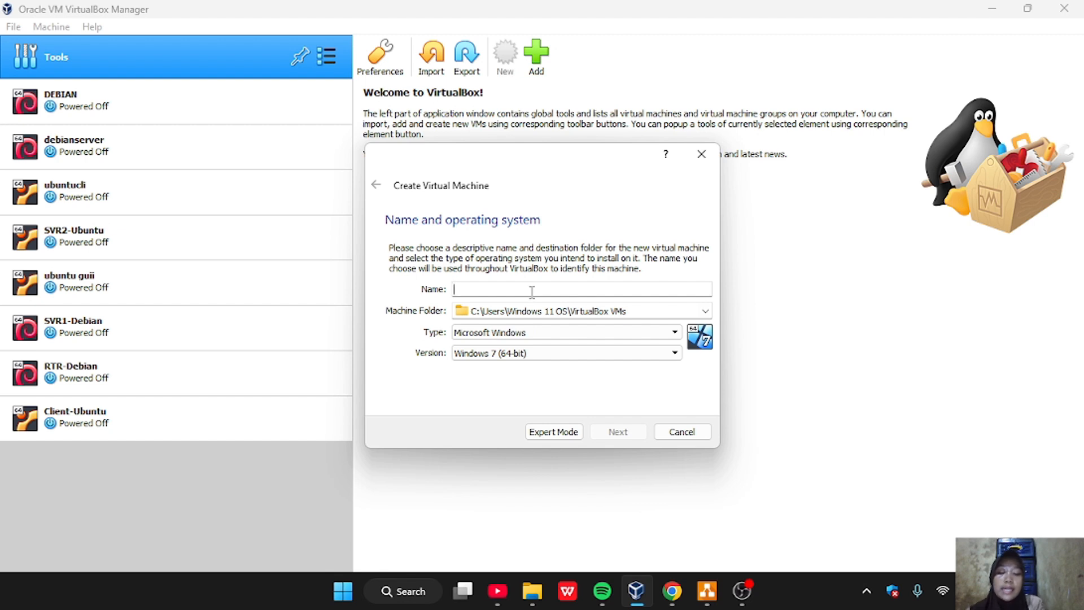
pyautogui.write('ubuntu de')
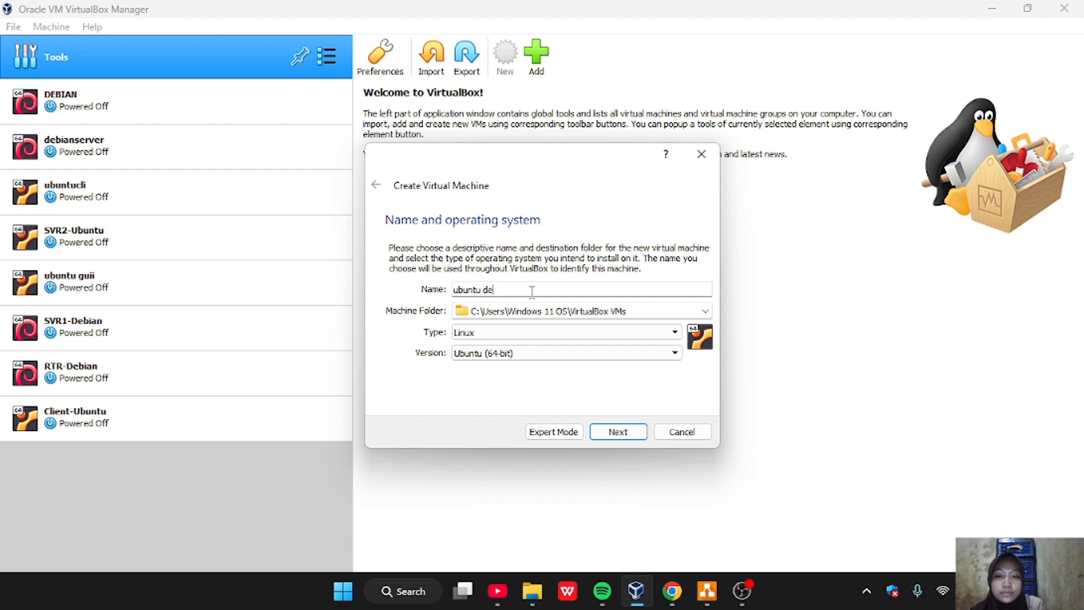
pyautogui.write('sktop')
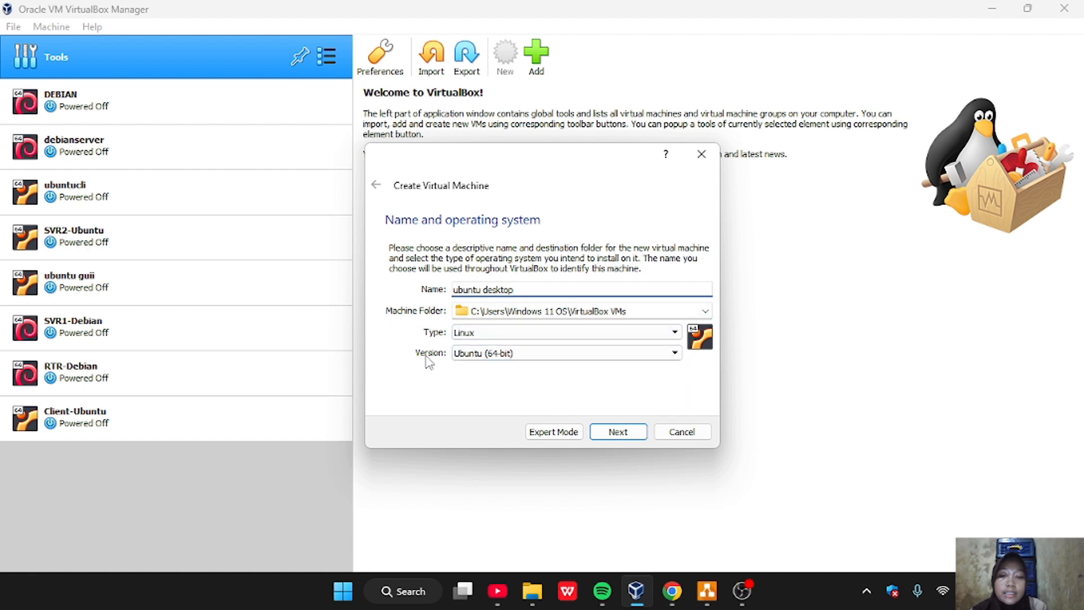
pyautogui.click(617, 433)
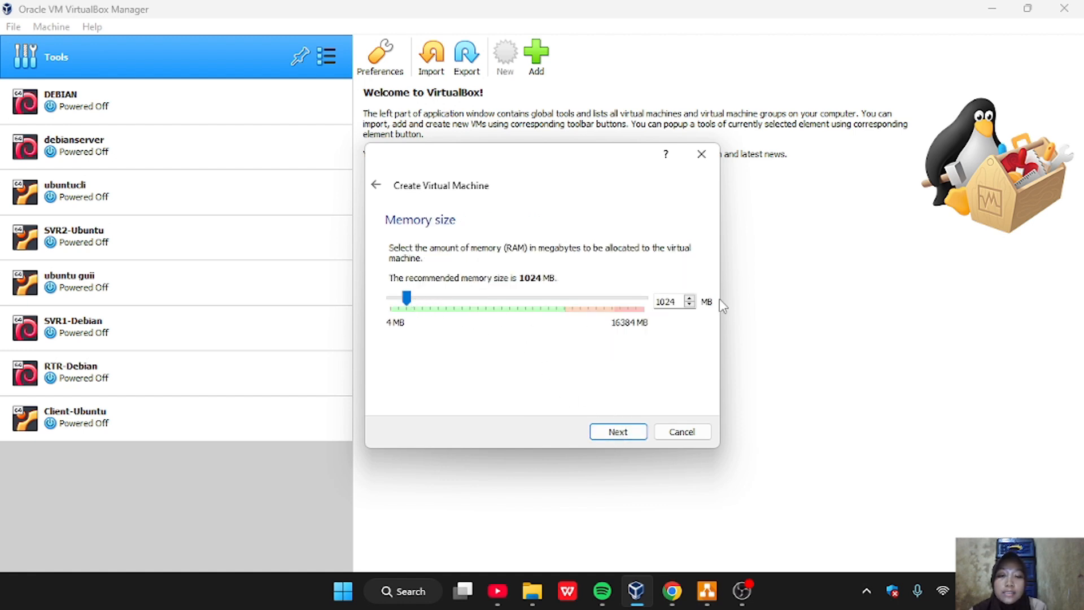
pyautogui.click(621, 440)
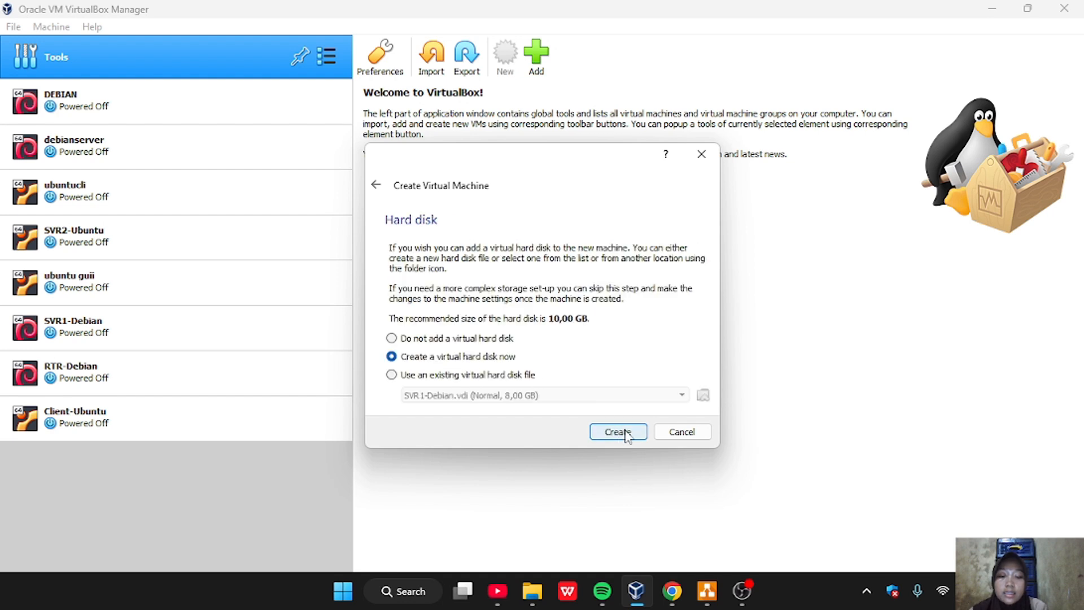
# Create a new dynamically allocated 10 GB VDI virtual hard disk for the virtual machine
pyautogui.click(618, 432)
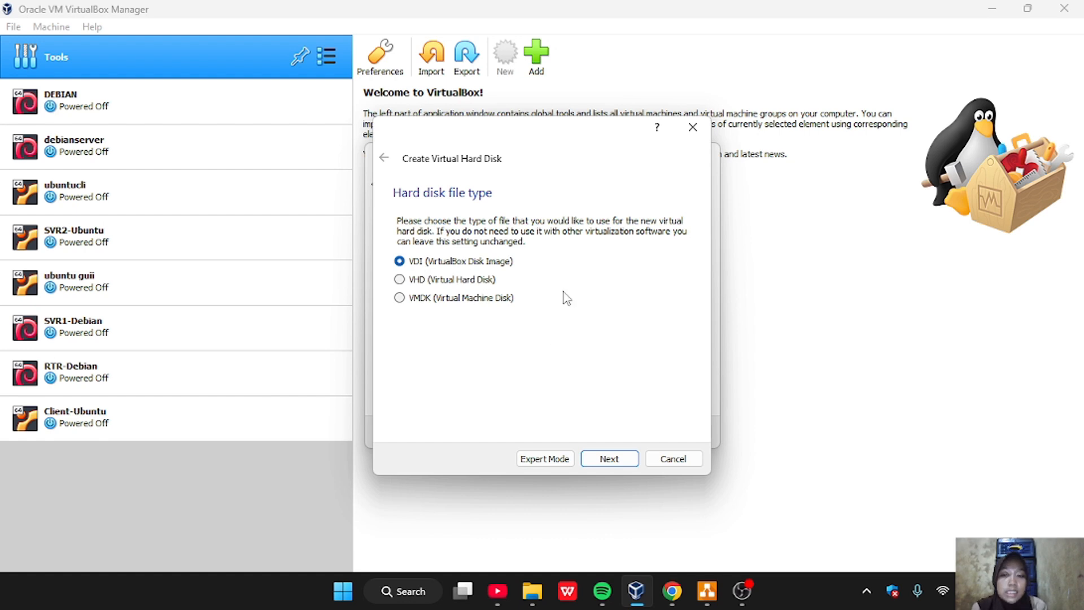
pyautogui.click(609, 459)
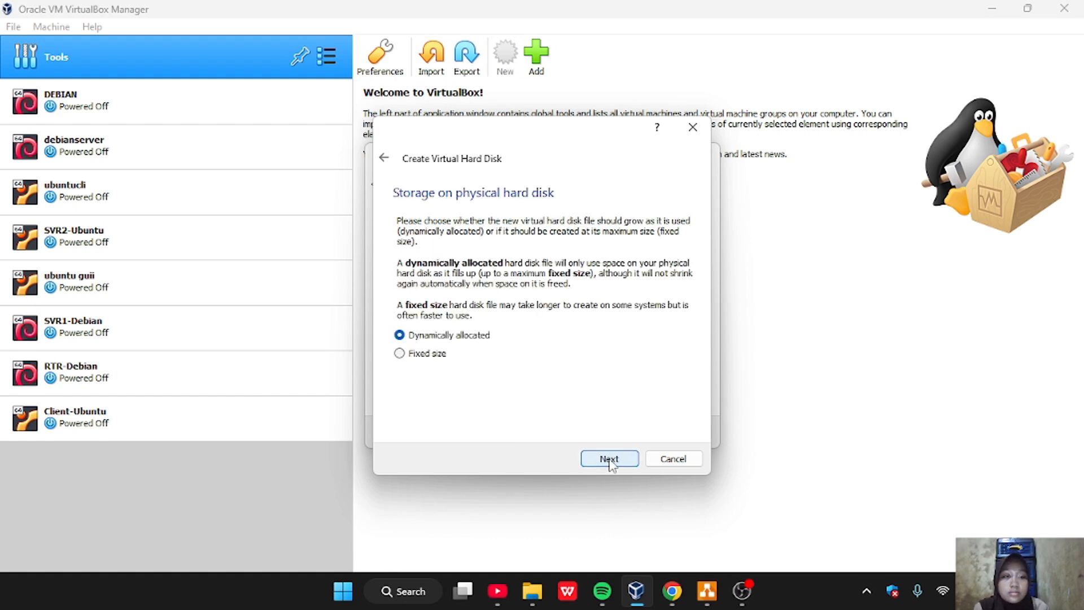
pyautogui.click(609, 459)
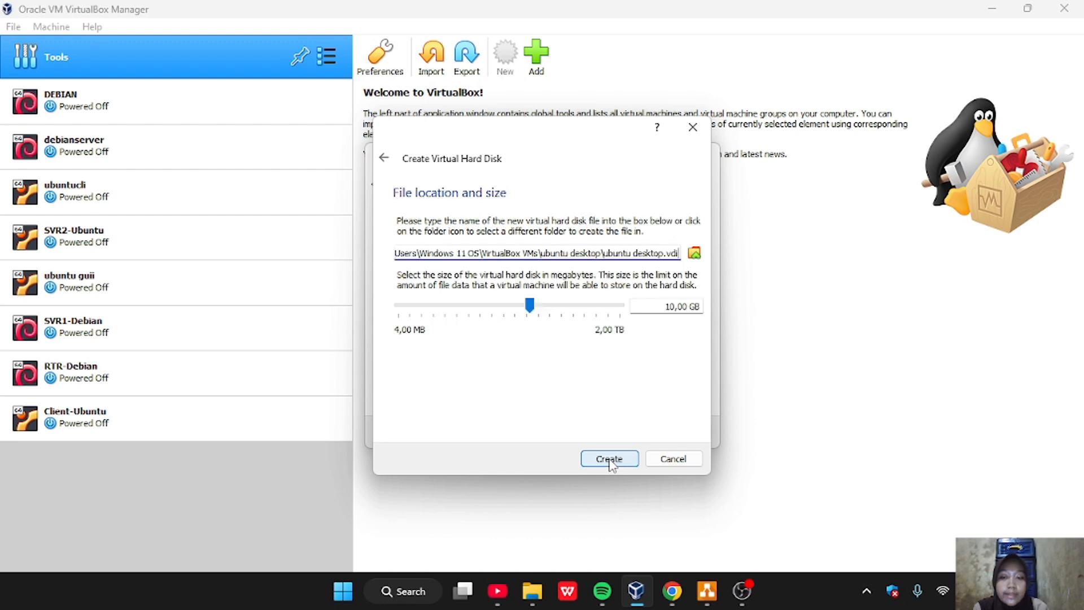
pyautogui.click(609, 459)
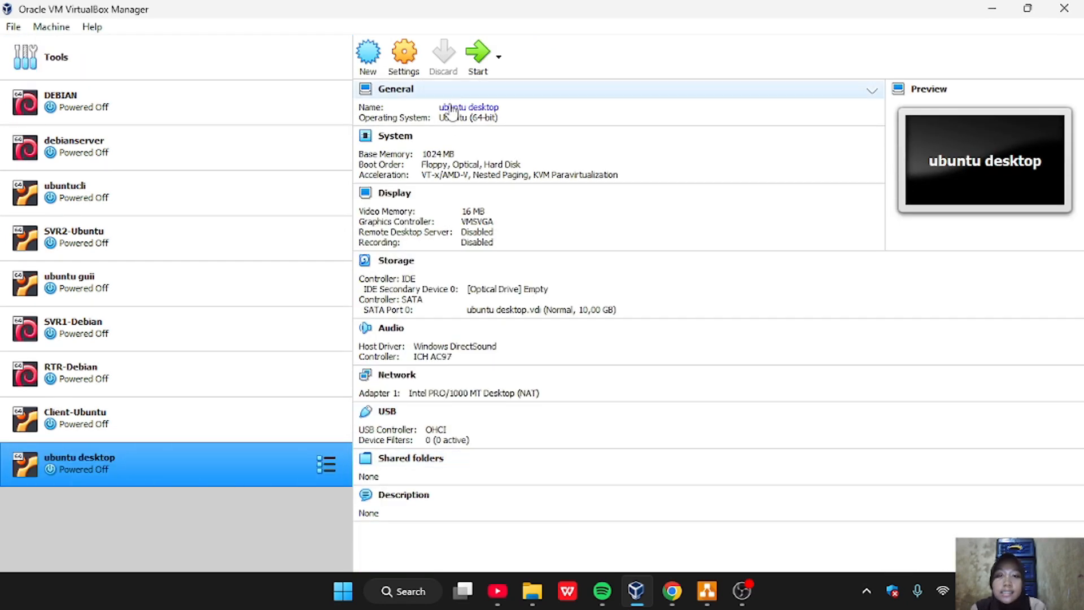
# Start the ubuntu desktop virtual machine and add the ubuntu-18.04.6-desktop-amd64 image from the LAB SID folder to the available optical disks
pyautogui.click(478, 65)
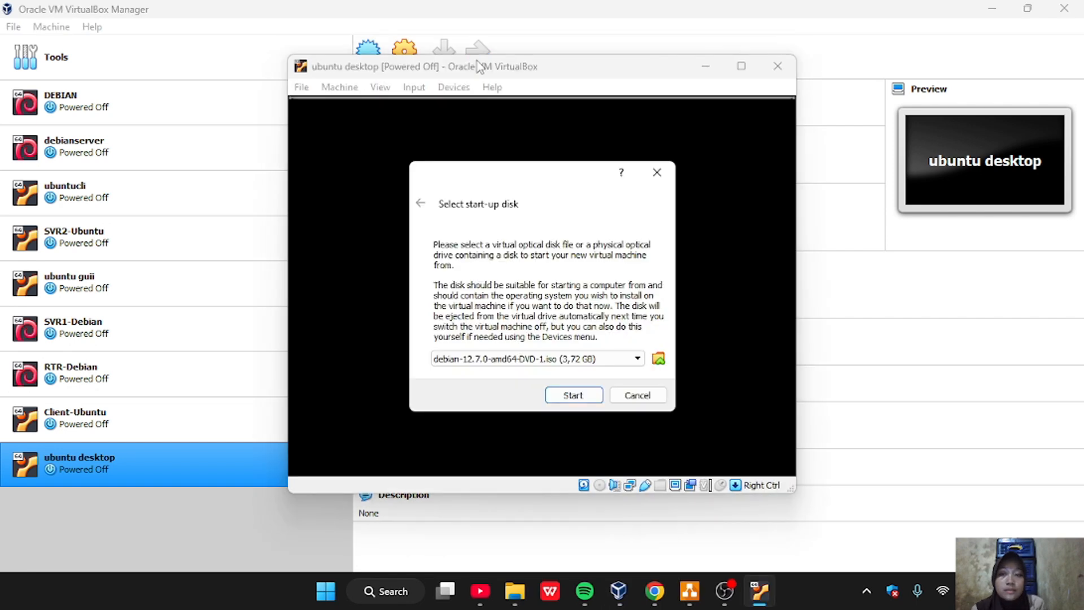
pyautogui.click(637, 359)
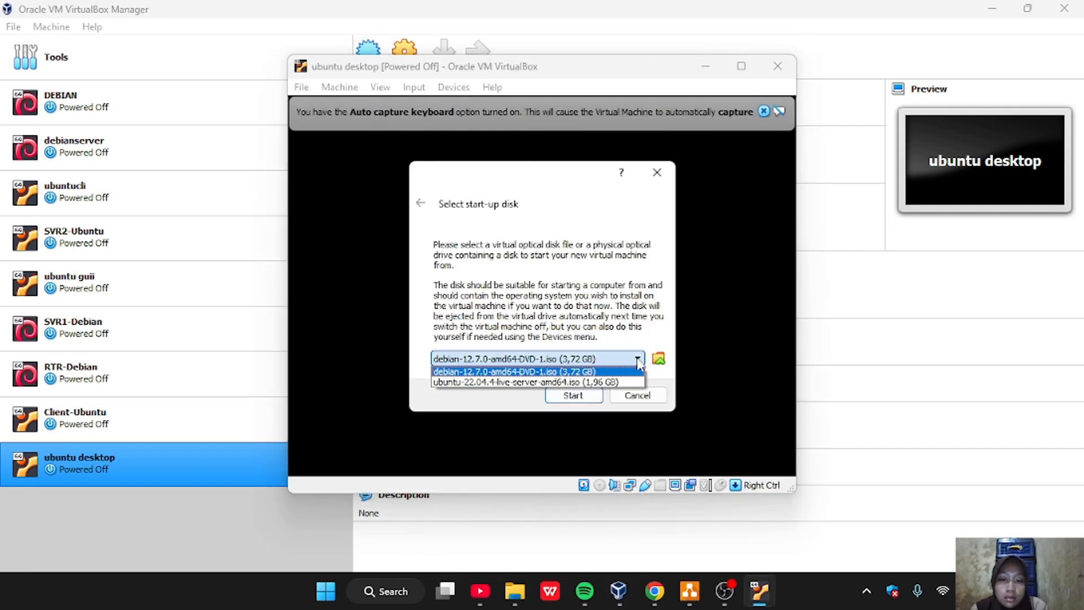
pyautogui.click(659, 361)
pyautogui.click(659, 360)
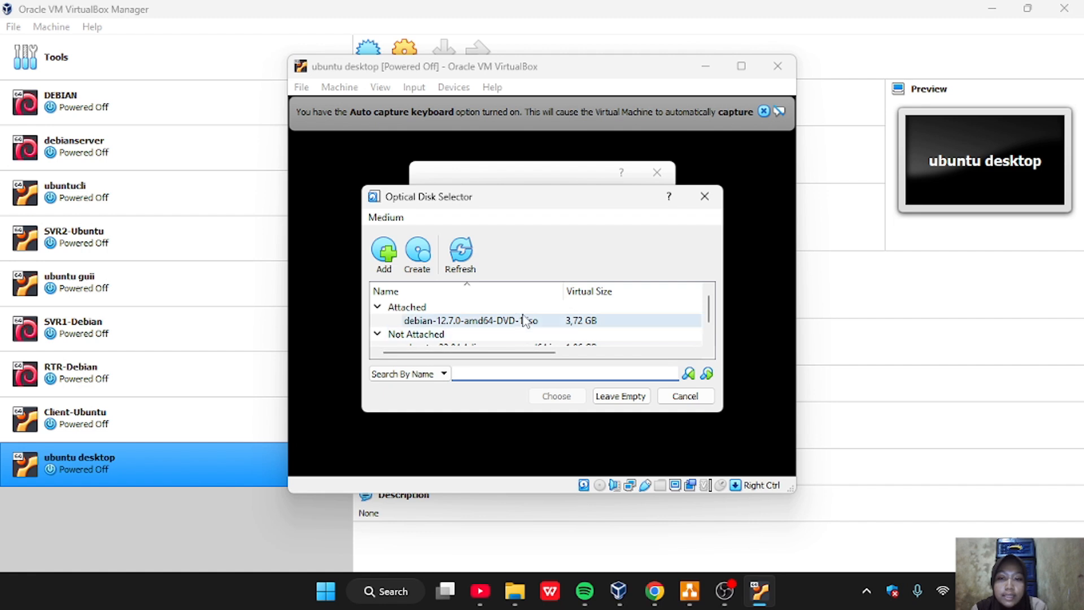
pyautogui.scroll(-2, 528, 319)
pyautogui.click(384, 255)
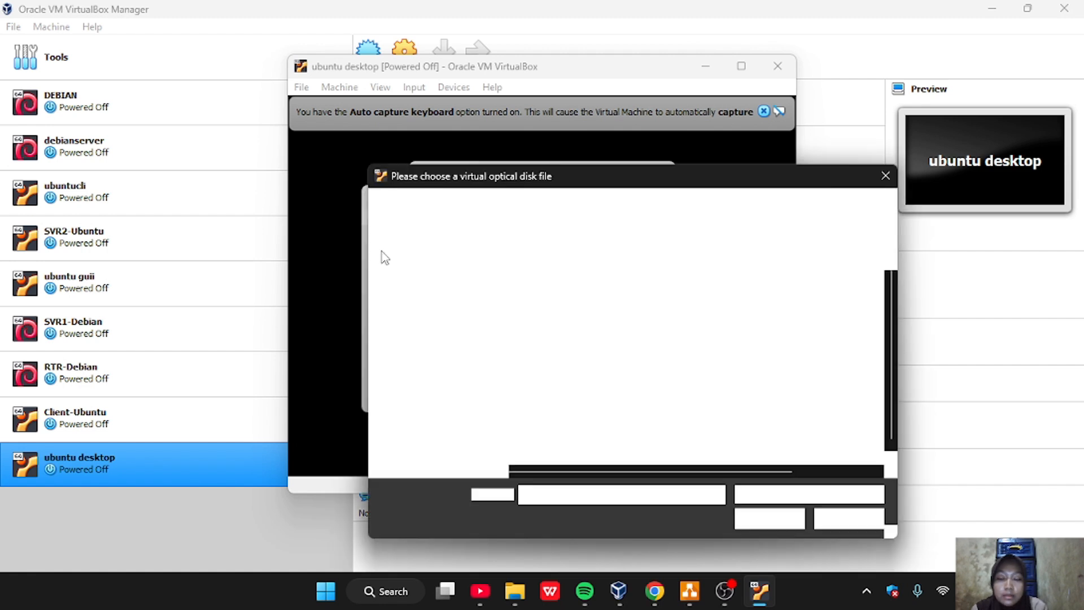
pyautogui.scroll(-1, 535, 391)
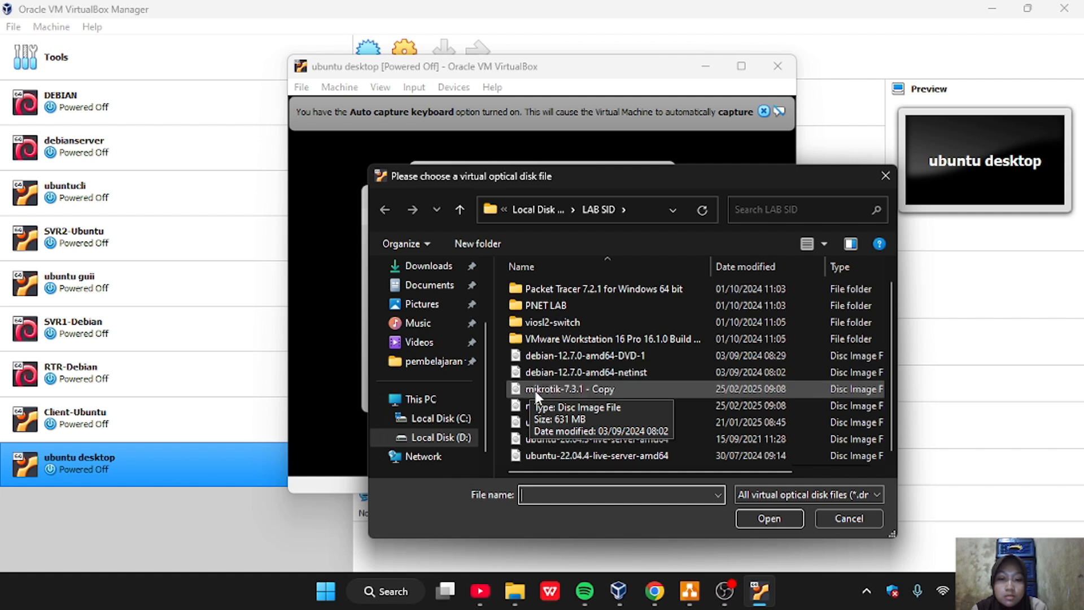
pyautogui.click(642, 423)
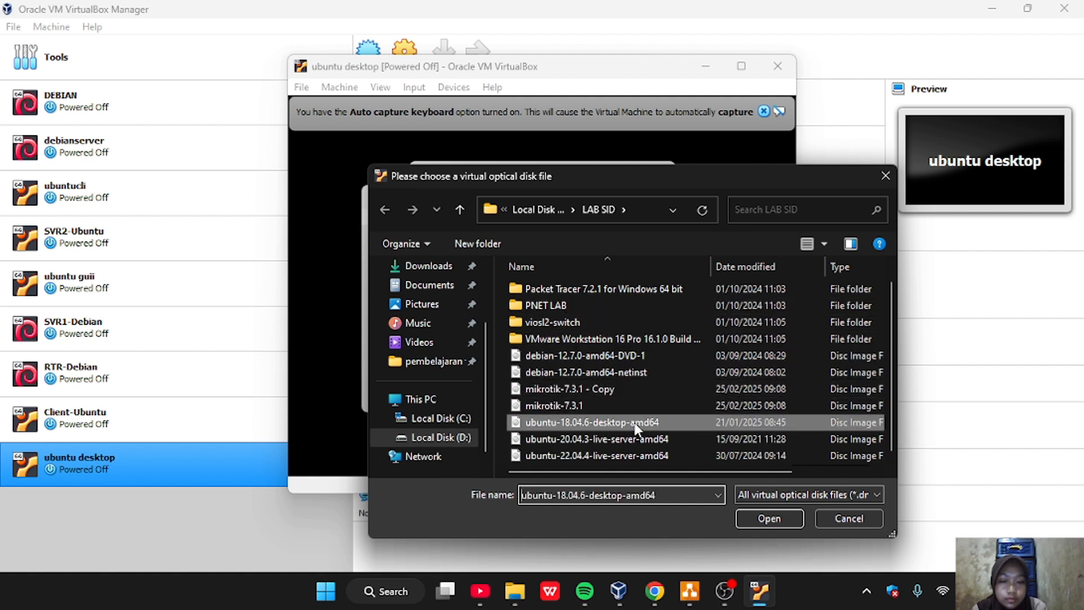
pyautogui.click(768, 519)
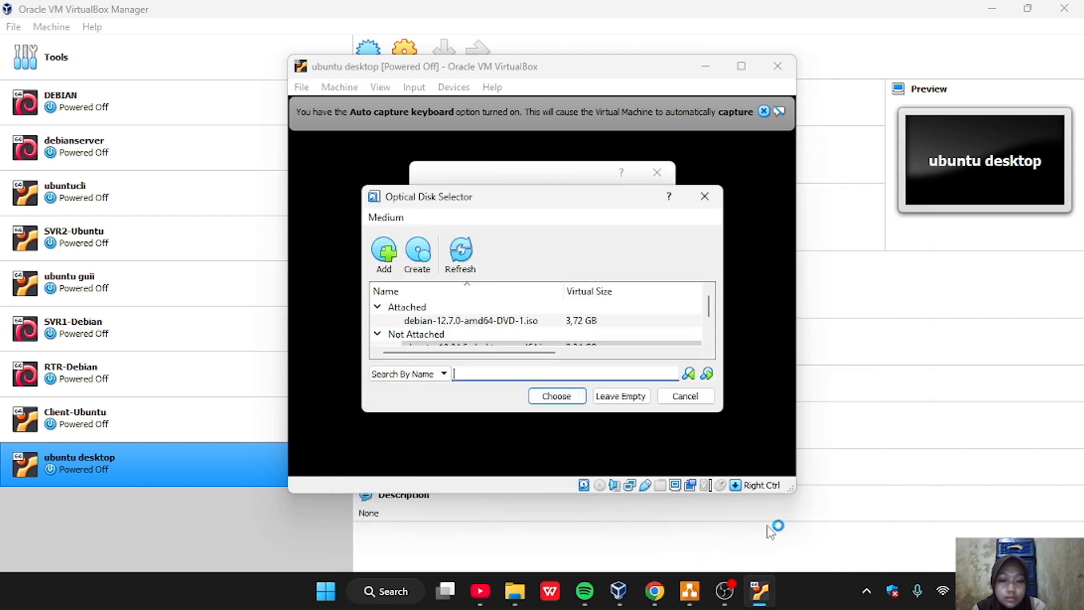
# Choose ubuntu-18.04.6-desktop-amd64.iso as the start-up disk and boot the virtual machine from it
pyautogui.scroll(-1, 573, 319)
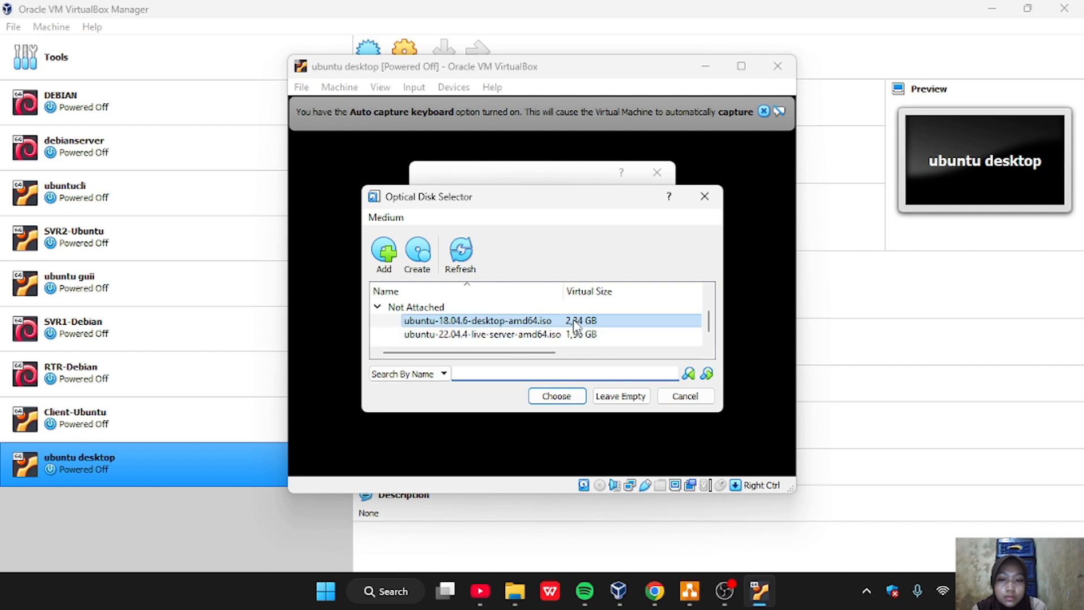
pyautogui.click(535, 324)
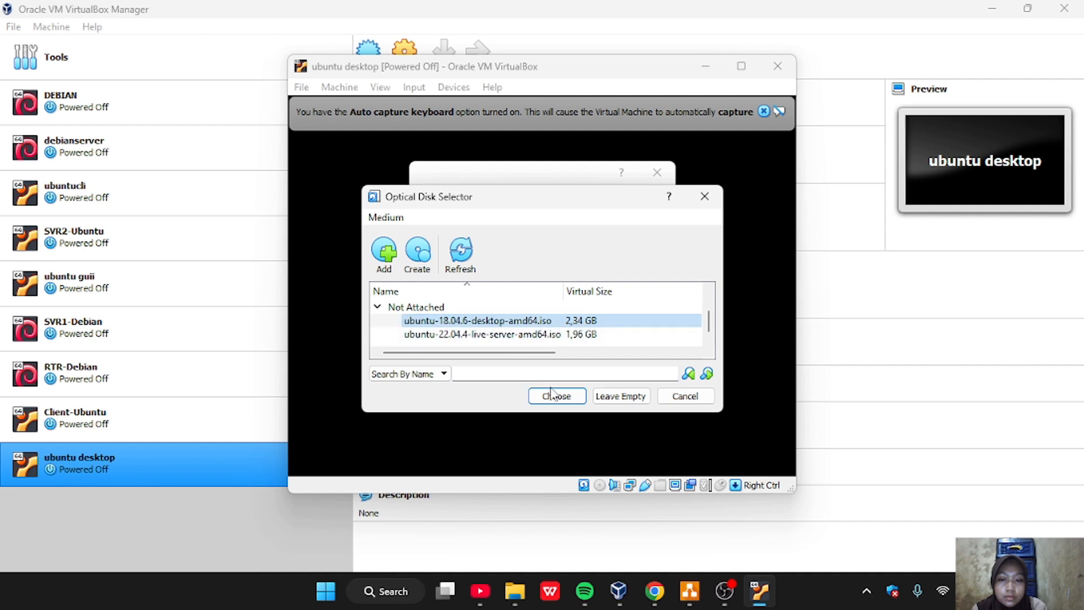
pyautogui.doubleClick(552, 322)
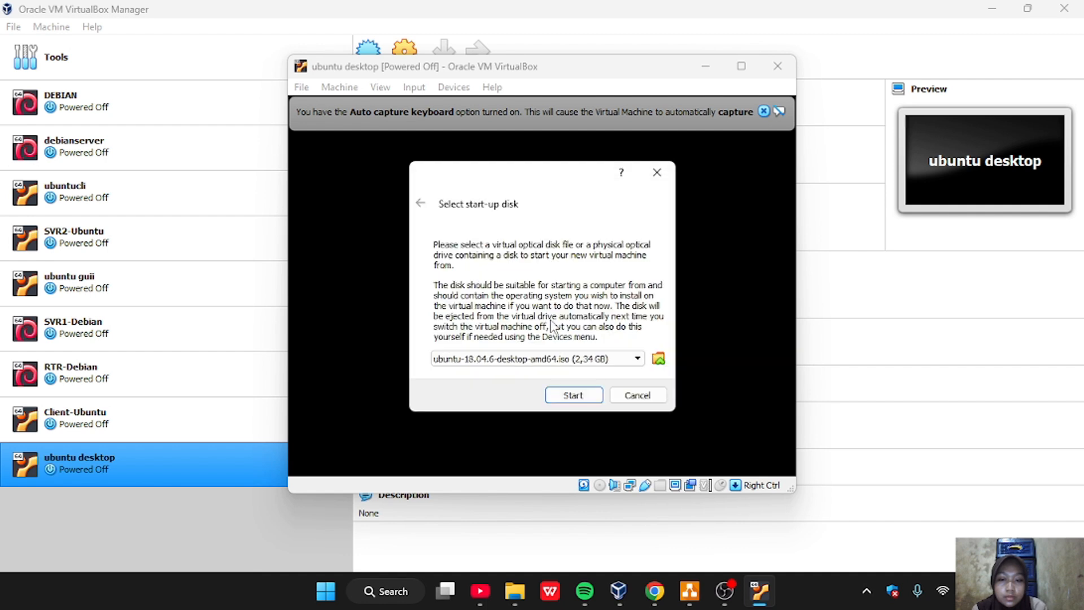
pyautogui.click(572, 395)
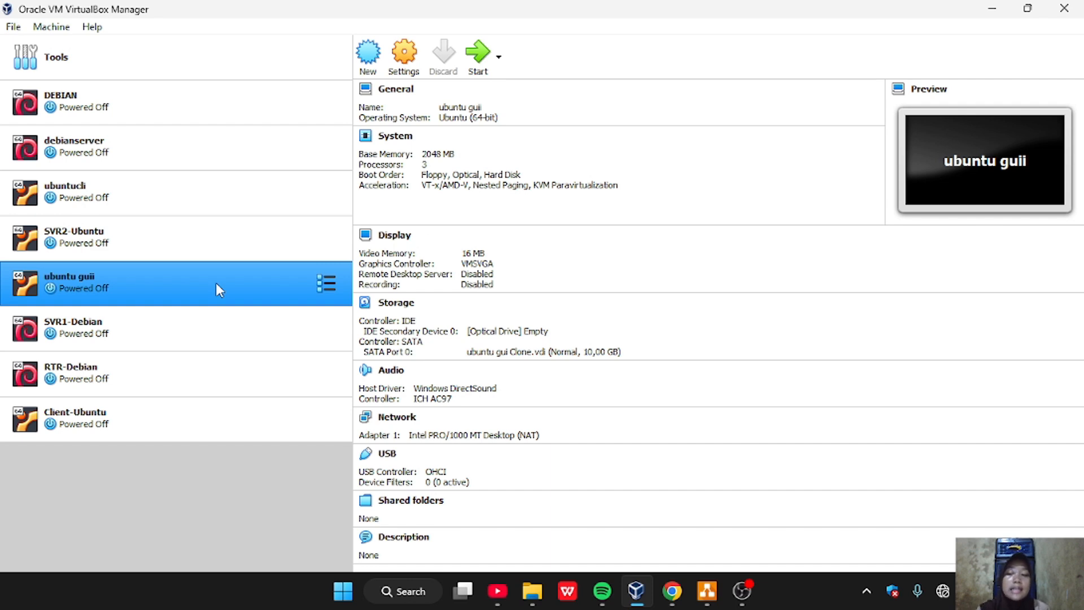
# Start the ubuntu guii virtual machine and sign in to Ubuntu with the account password
pyautogui.click(478, 52)
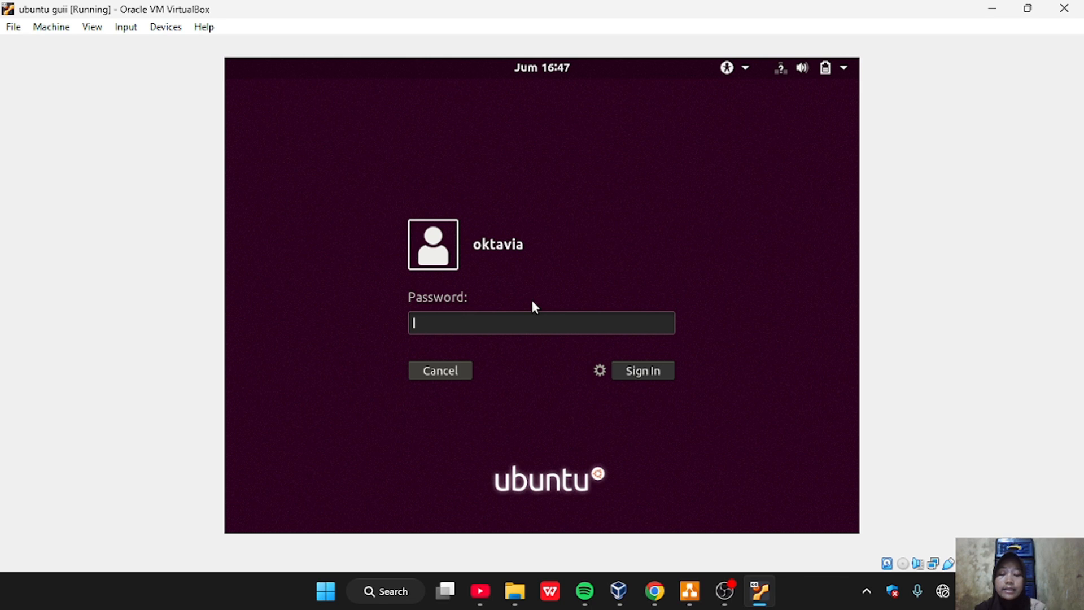
pyautogui.write('*****')
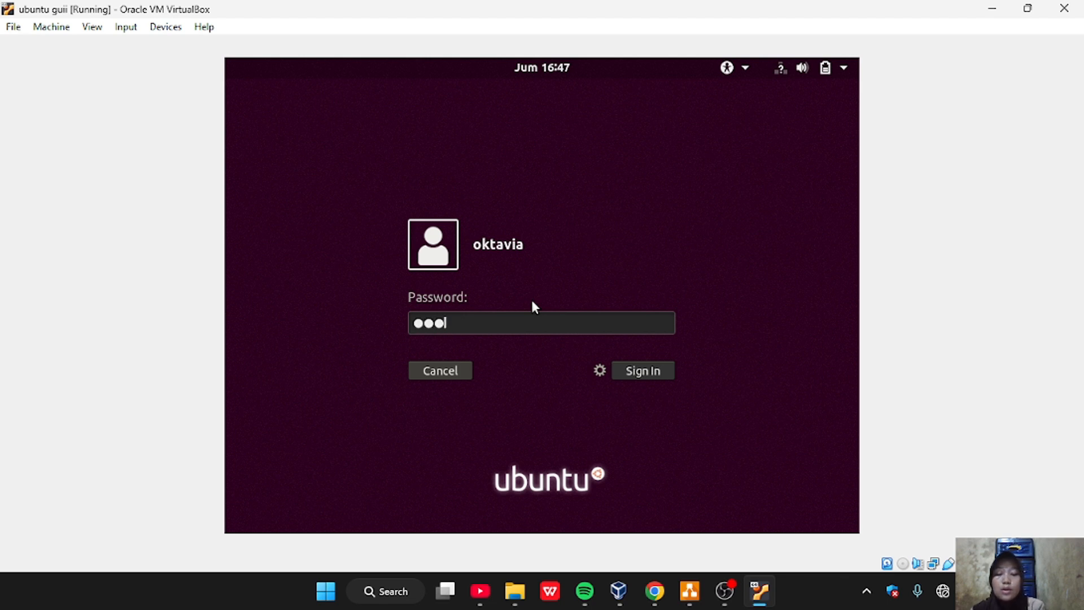
pyautogui.write('**')
pyautogui.press('Return')
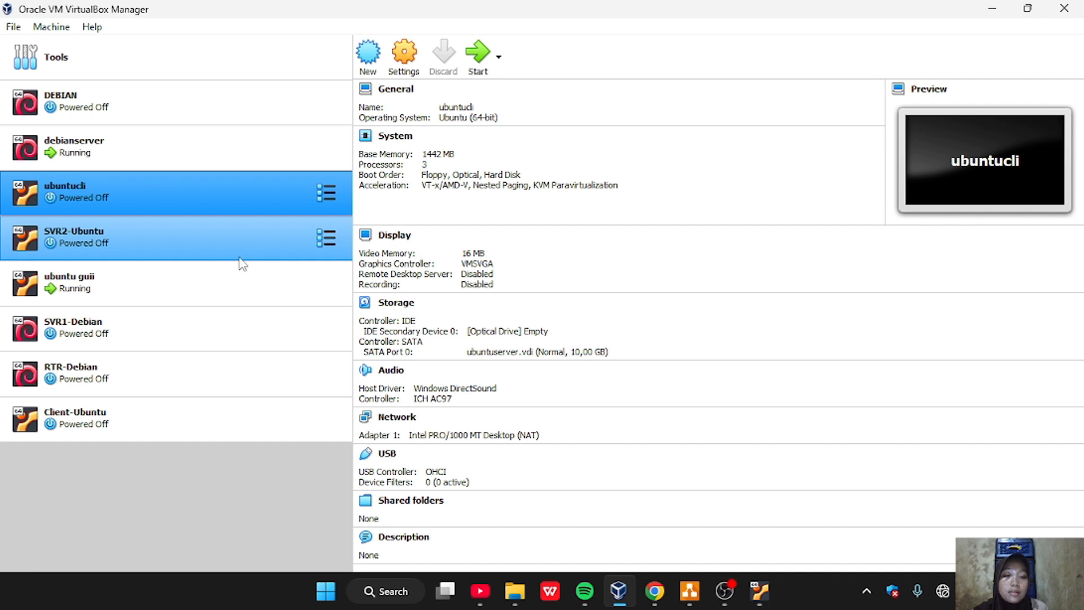
# Create a full clone of the SVR1-Debian virtual machine named "server debian", keeping the default path and MAC address policy
pyautogui.click(160, 108)
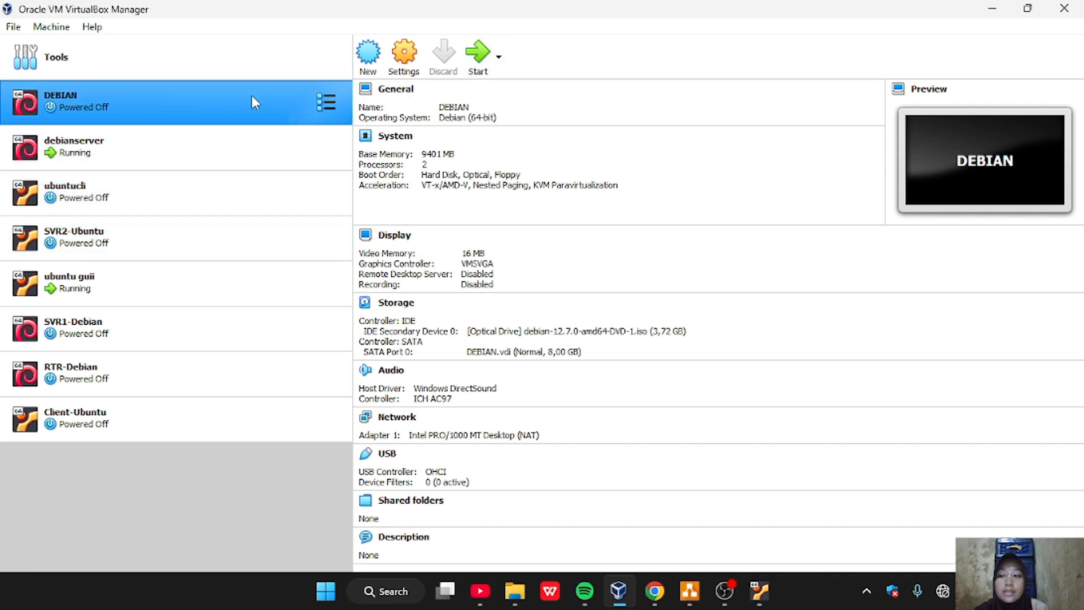
pyautogui.moveTo(248, 94); pyautogui.dragTo(172, 186)
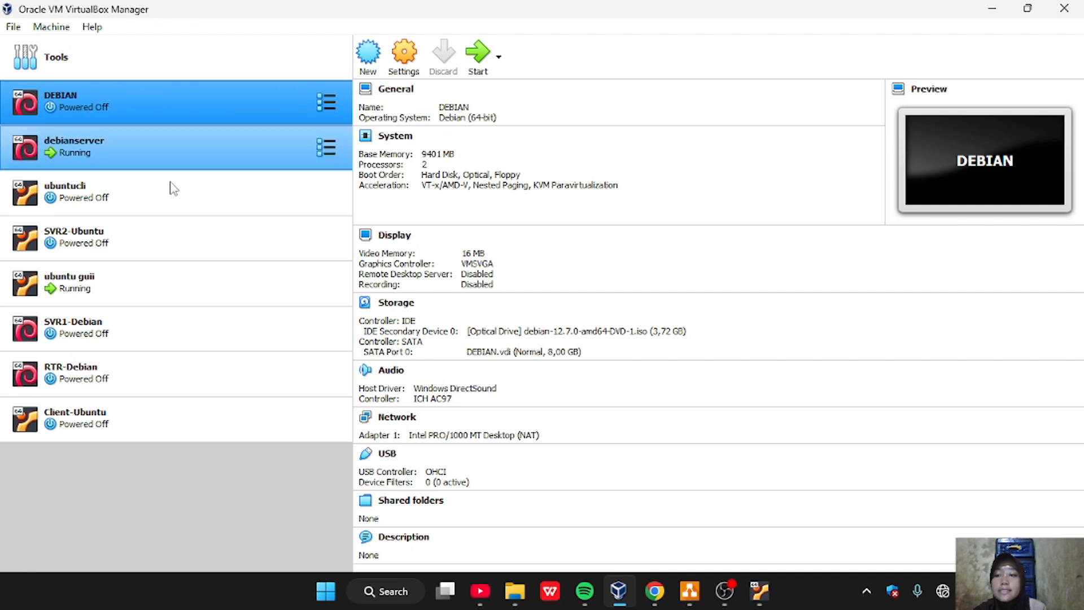
pyautogui.click(137, 339)
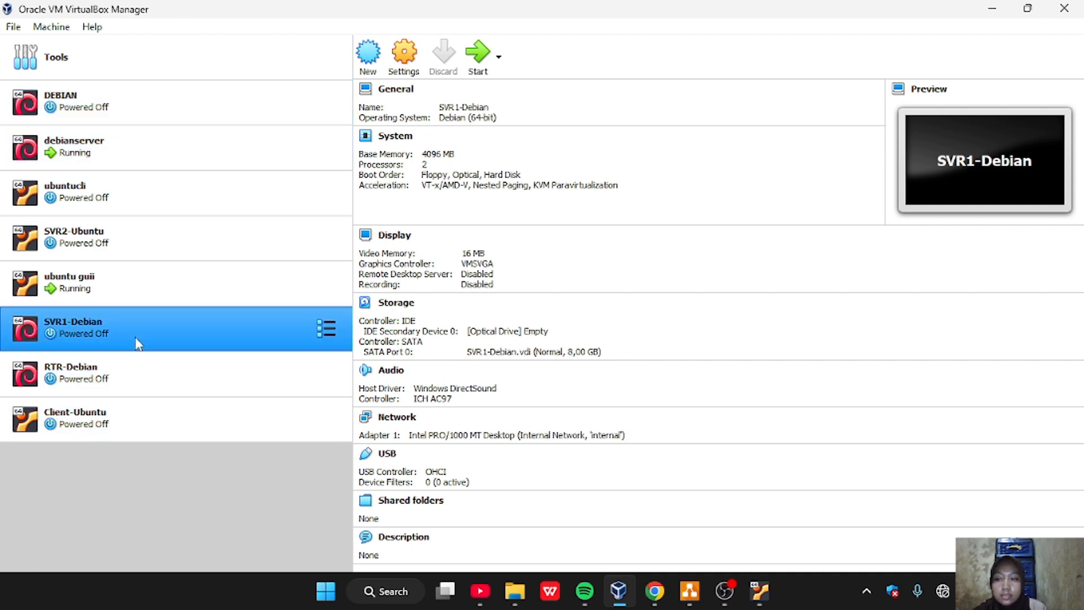
pyautogui.rightClick(138, 342)
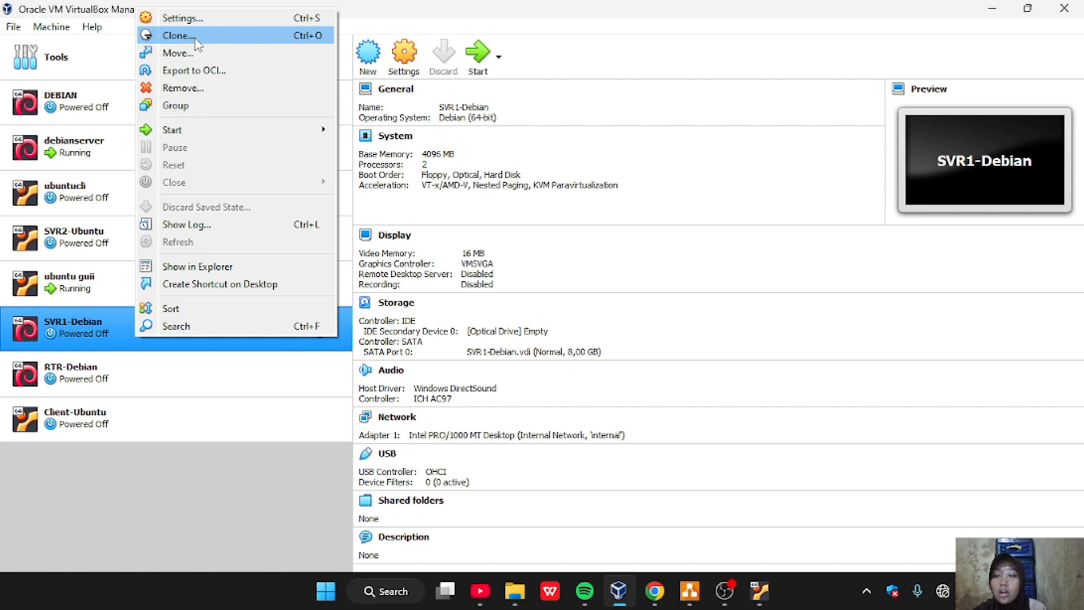
pyautogui.click(179, 36)
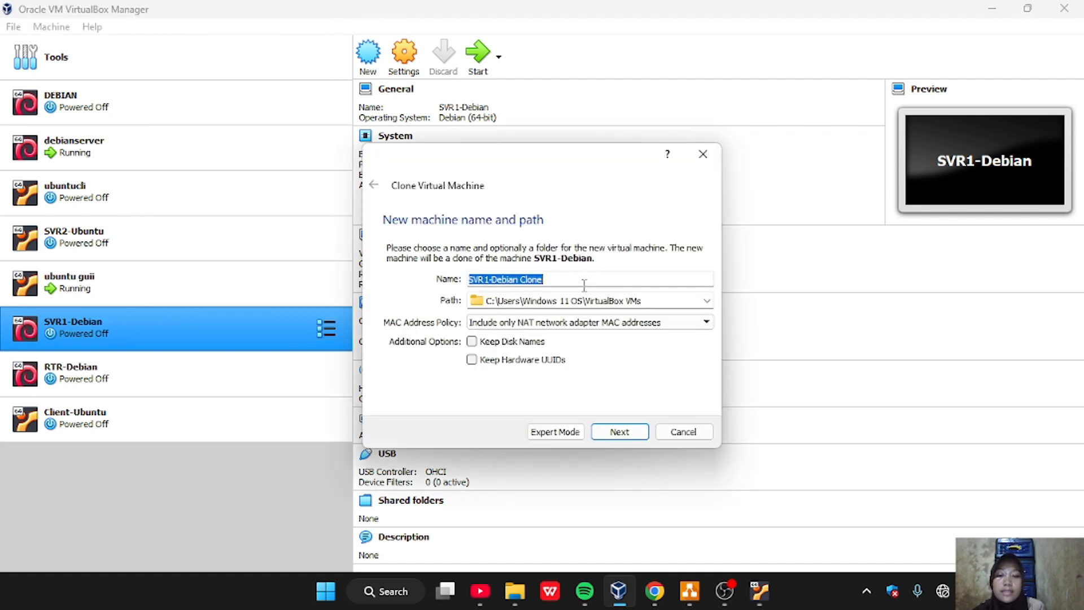
pyautogui.press('BackSpace')
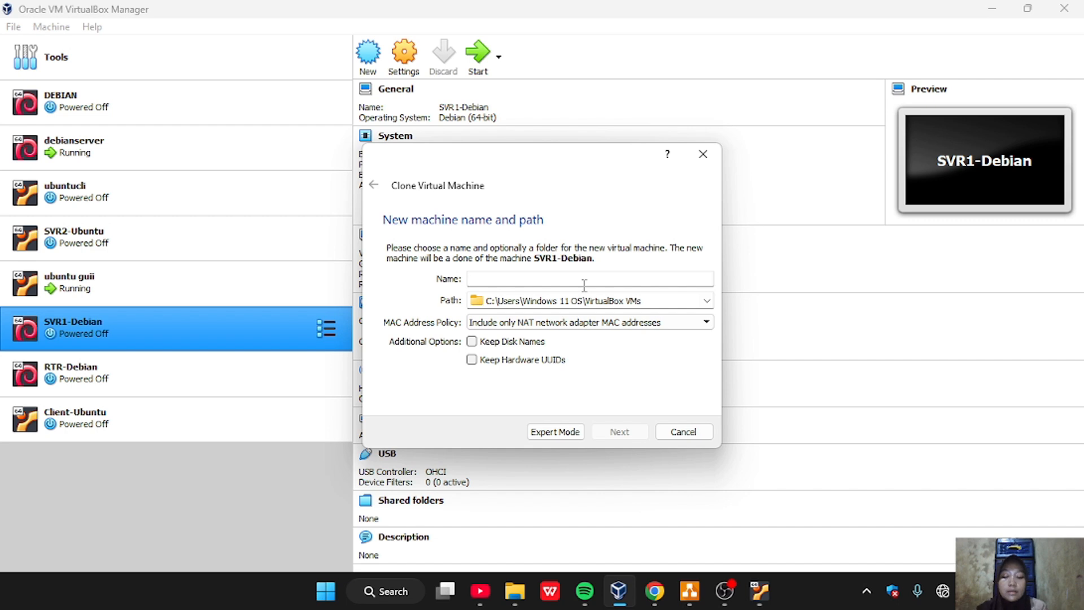
pyautogui.write('debia')
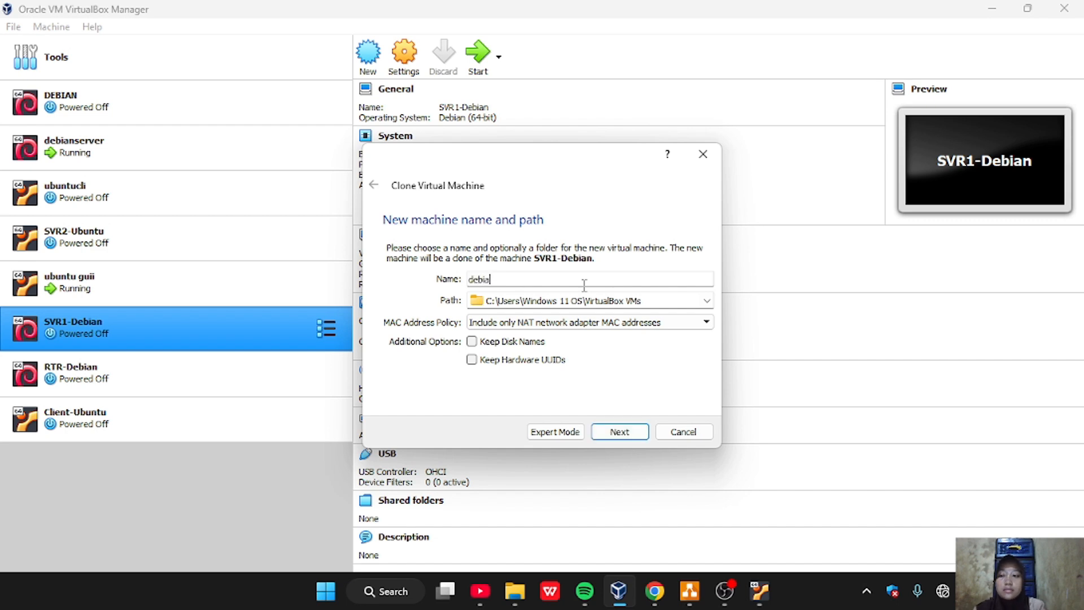
pyautogui.press('BackSpace')
pyautogui.press('BackSpace')
pyautogui.press('BackSpace')
pyautogui.press('BackSpace')
pyautogui.press('BackSpace')
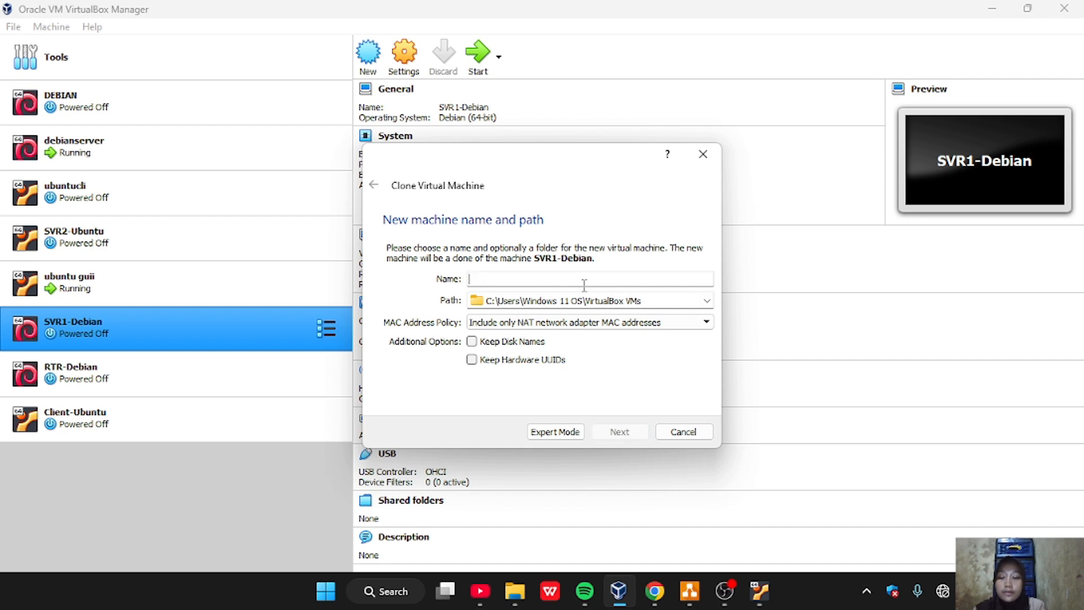
pyautogui.write('server d')
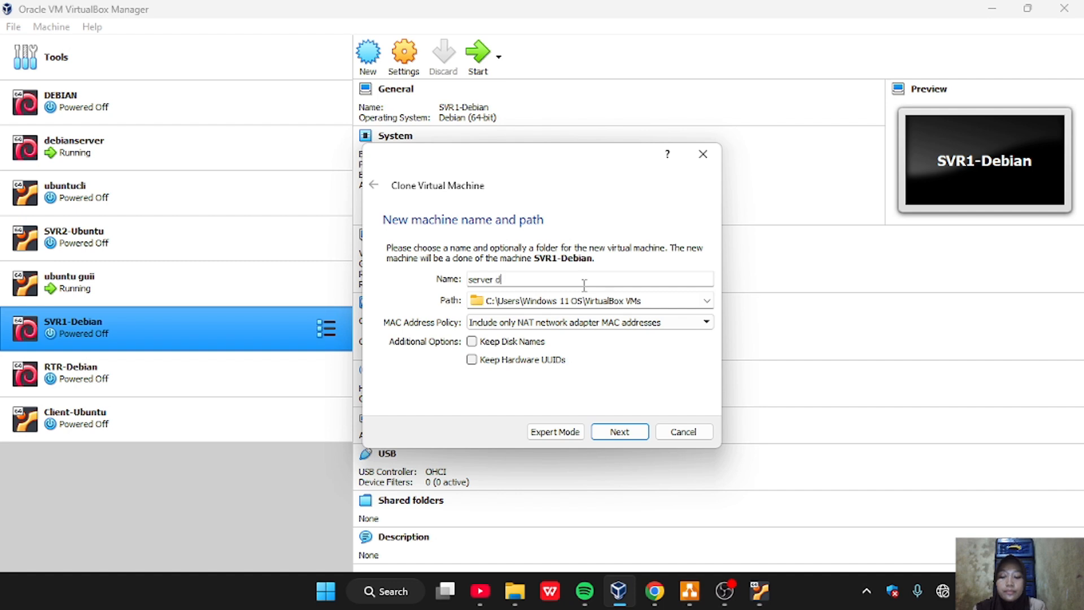
pyautogui.write('ebian')
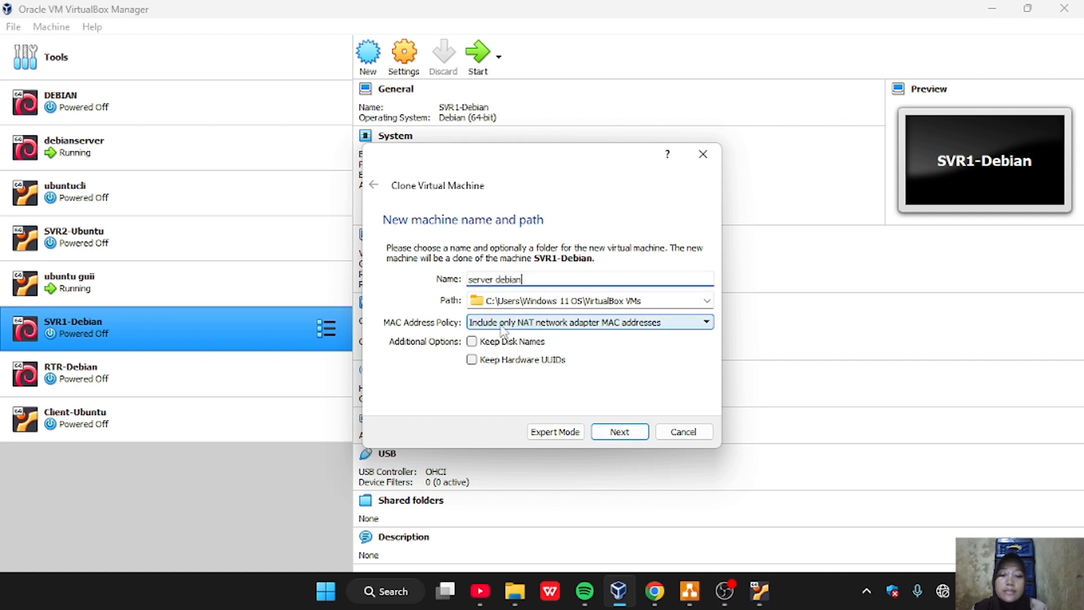
pyautogui.click(624, 440)
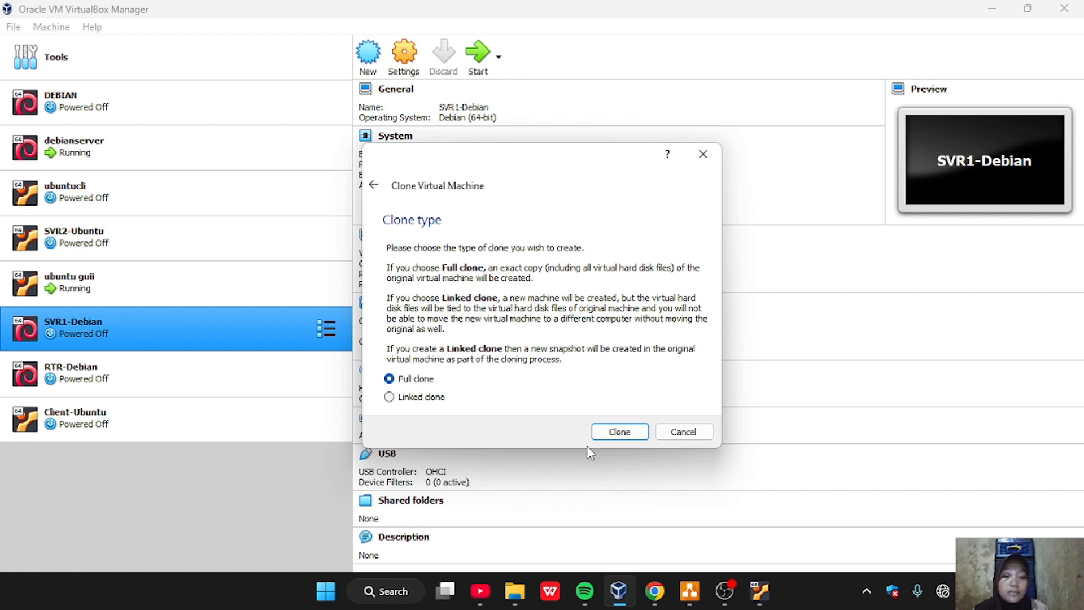
pyautogui.click(622, 436)
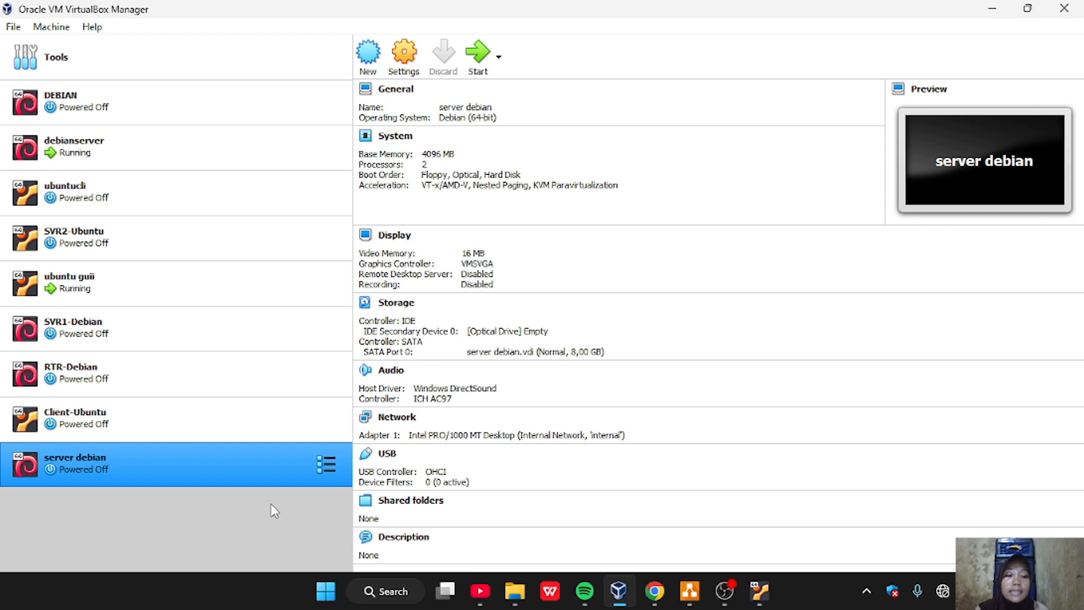
pyautogui.rightClick(259, 477)
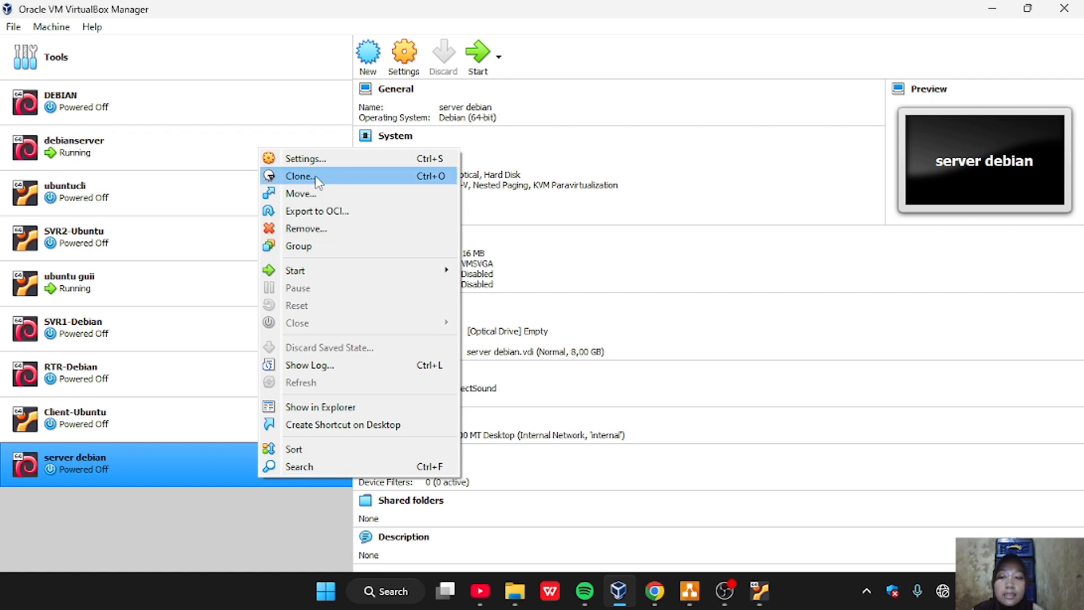
pyautogui.click(156, 556)
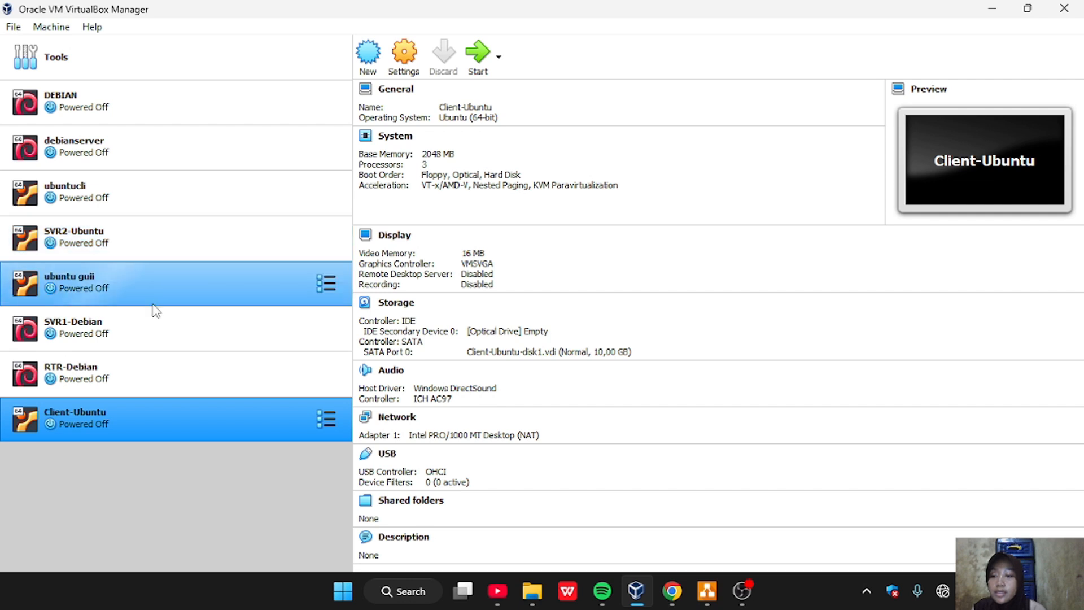
# Take a snapshot of the RTR-Debian virtual machine named "default", without a description
pyautogui.click(155, 372)
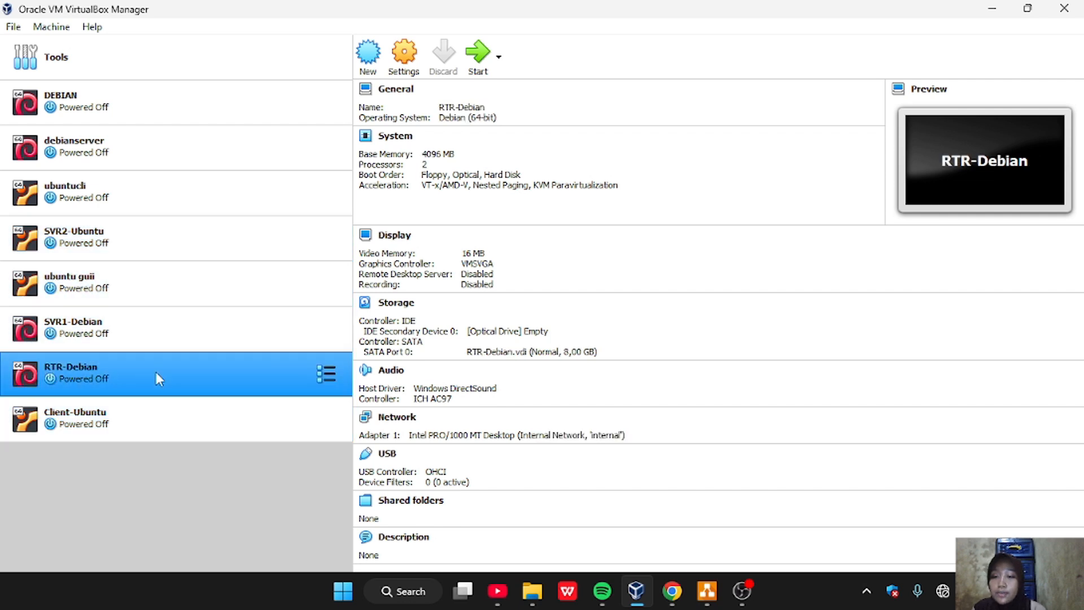
pyautogui.click(327, 375)
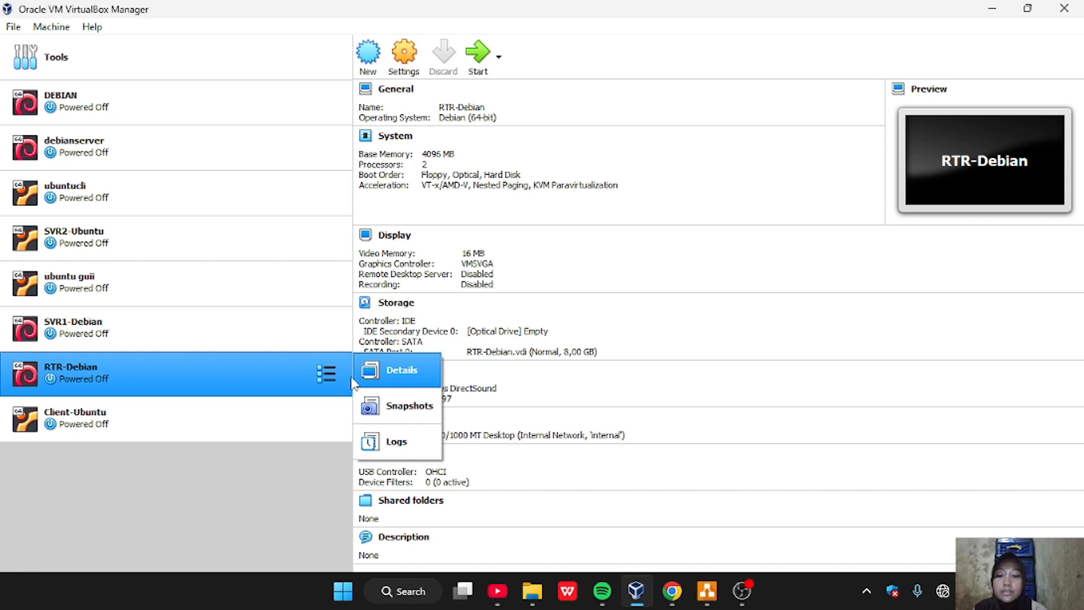
pyautogui.click(401, 404)
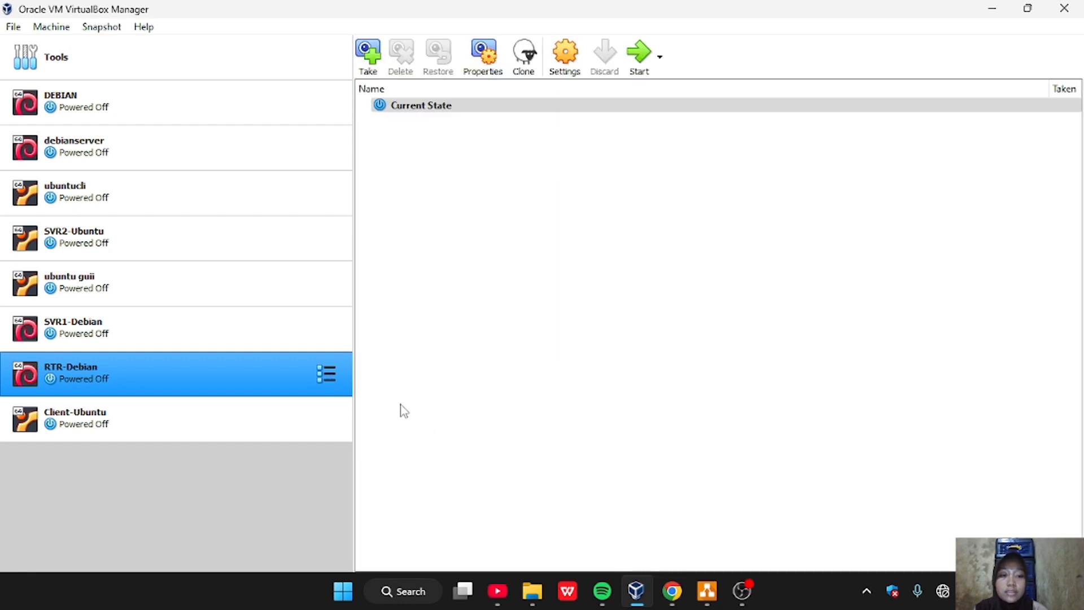
pyautogui.click(376, 62)
pyautogui.click(565, 202)
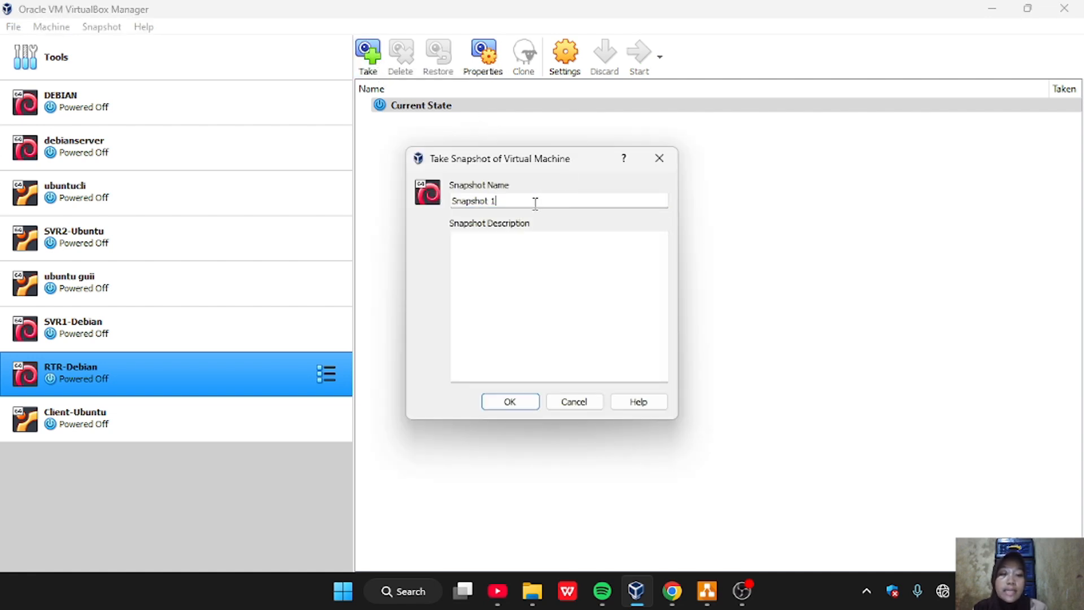
pyautogui.press('BackSpace')
pyautogui.press('BackSpace')
pyautogui.press('BackSpace')
pyautogui.press('BackSpace')
pyautogui.press('BackSpace')
pyautogui.press('BackSpace')
pyautogui.press('BackSpace')
pyautogui.press('BackSpace')
pyautogui.press('BackSpace')
pyautogui.press('BackSpace')
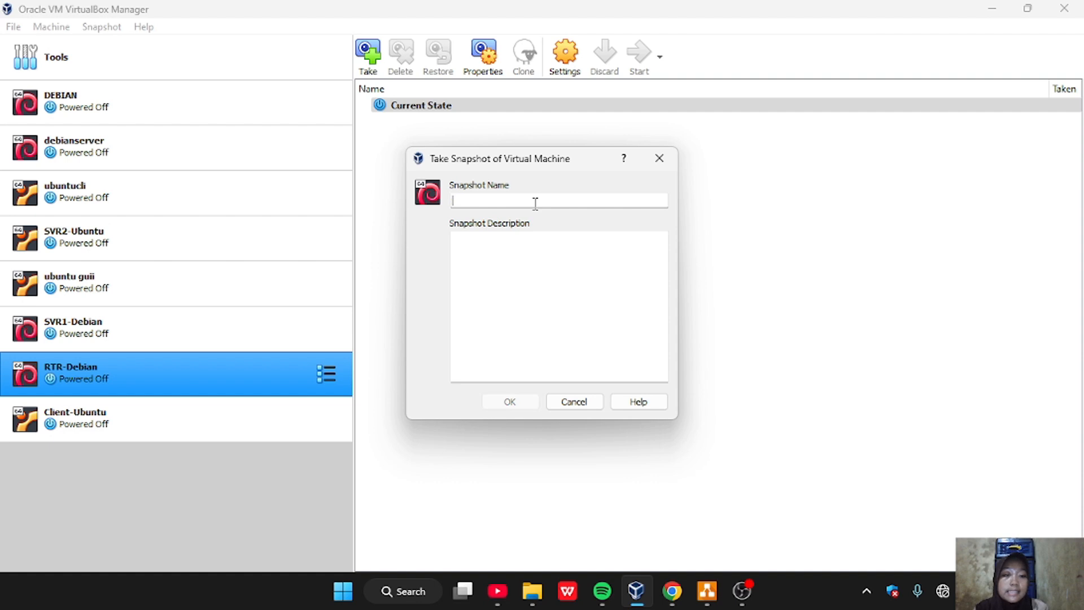
pyautogui.write('default')
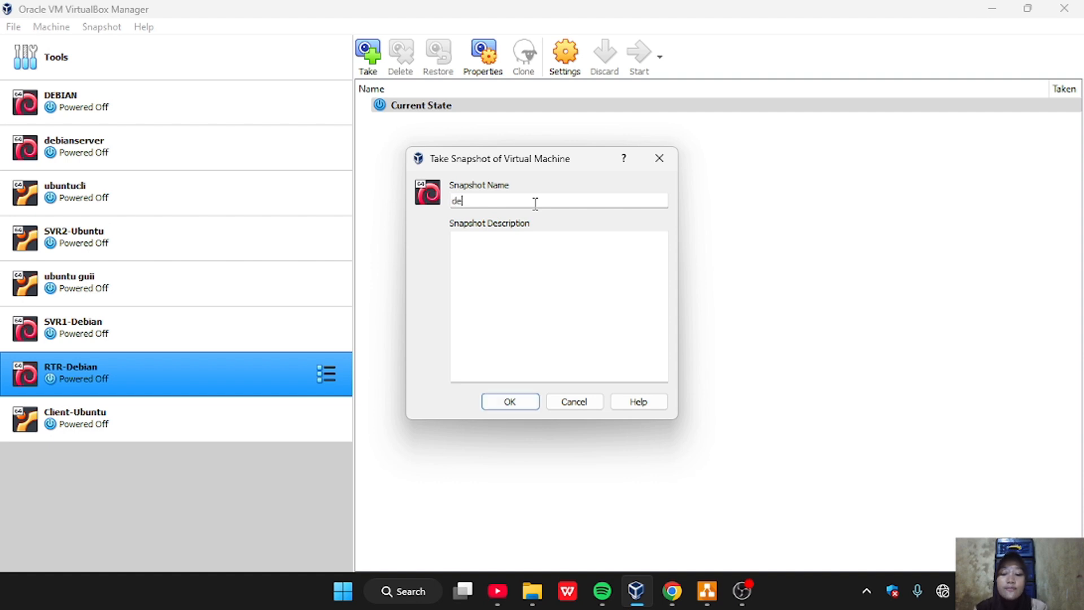
pyautogui.press('BackSpace')
pyautogui.press('BackSpace')
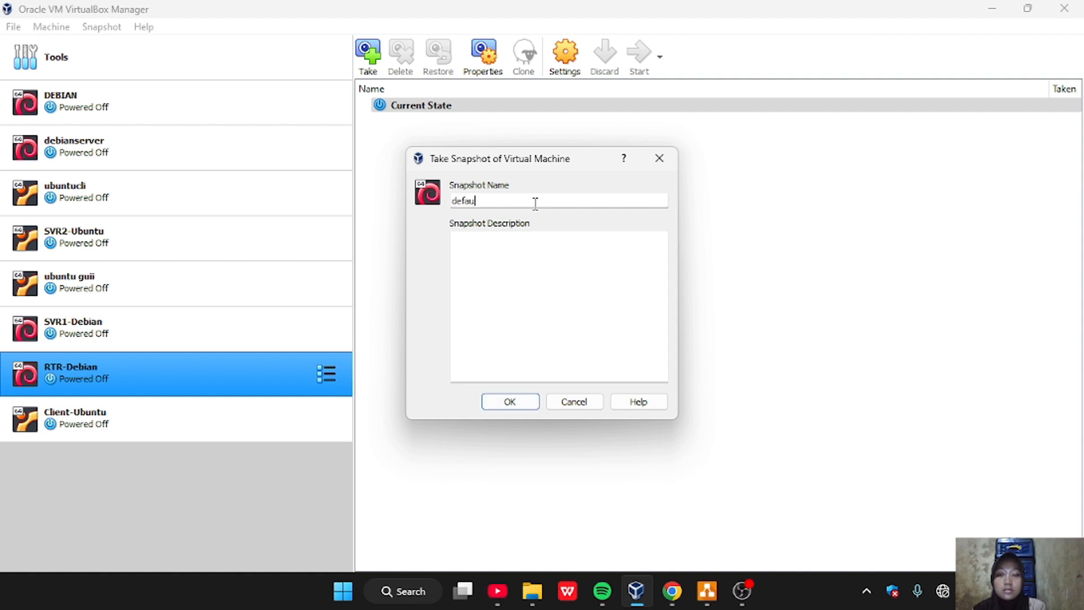
pyautogui.write('lt')
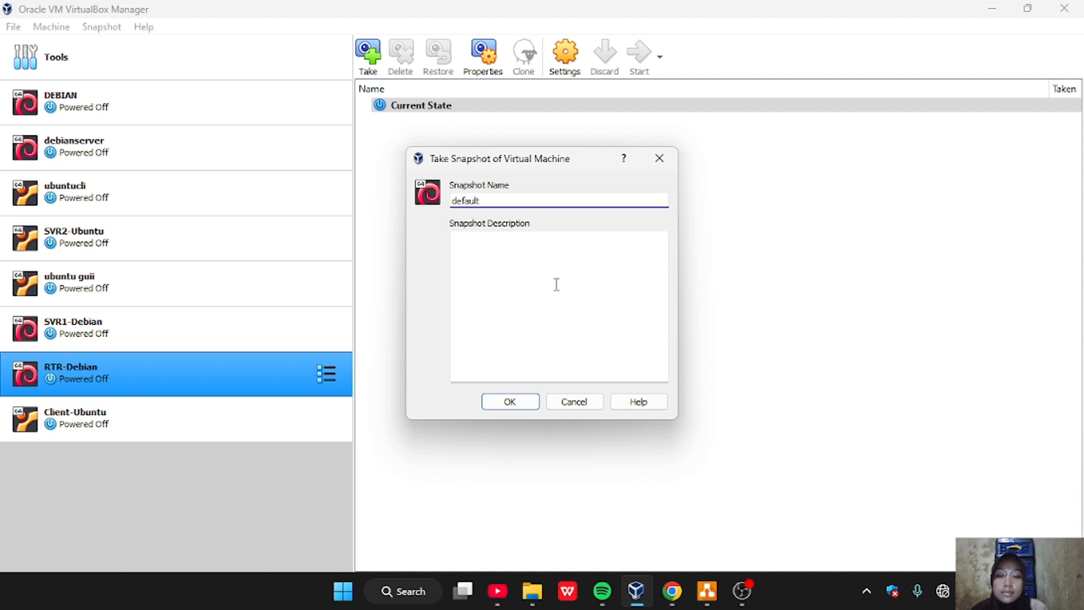
pyautogui.click(520, 402)
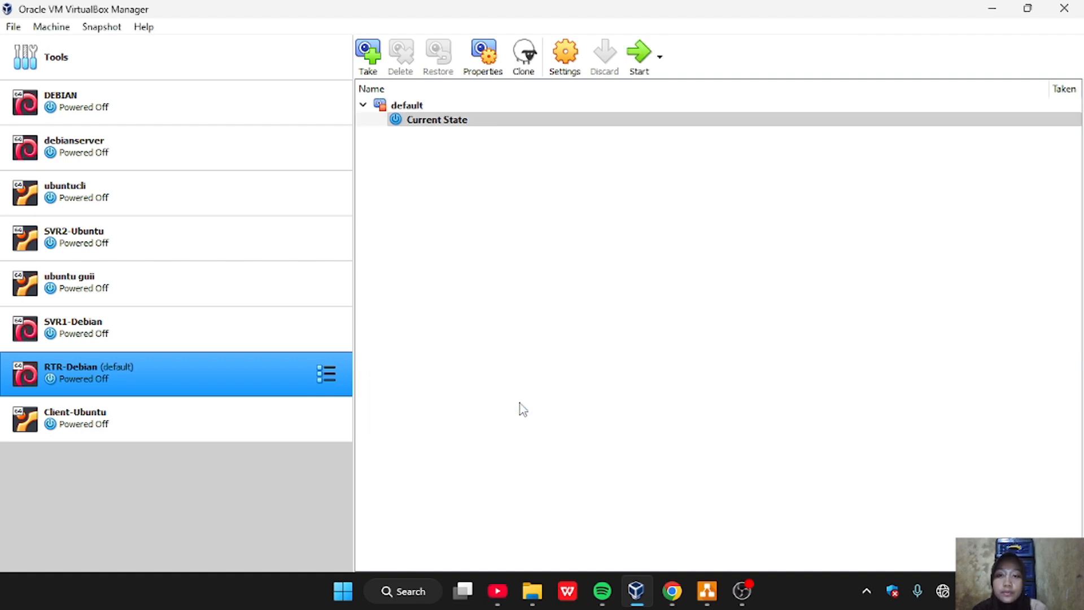
# Take a snapshot of the SVR1-Debian virtual machine named "default", leaving the description empty
pyautogui.click(220, 344)
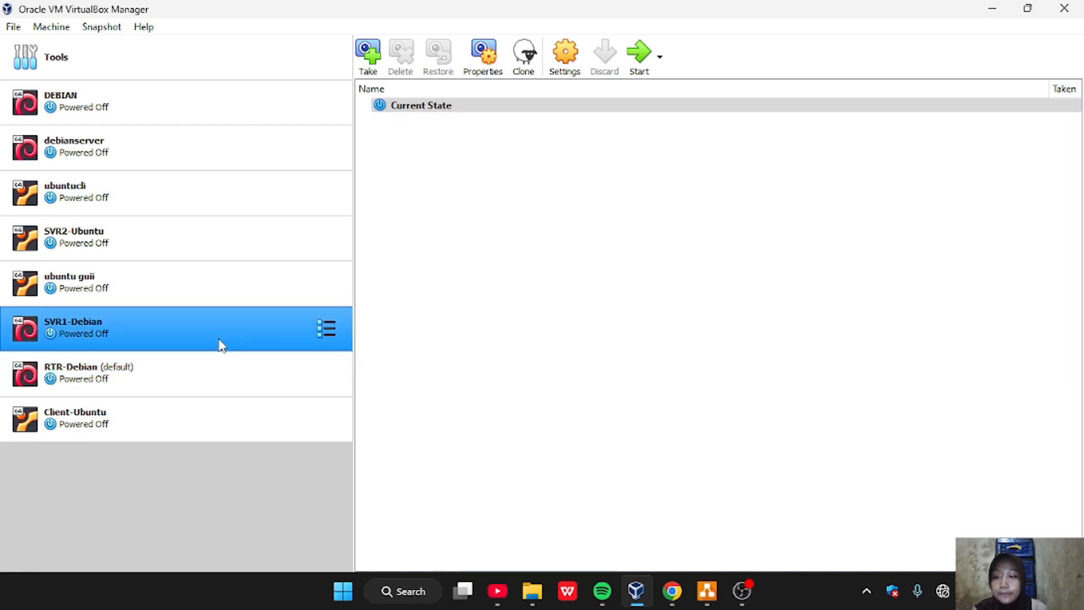
pyautogui.click(326, 328)
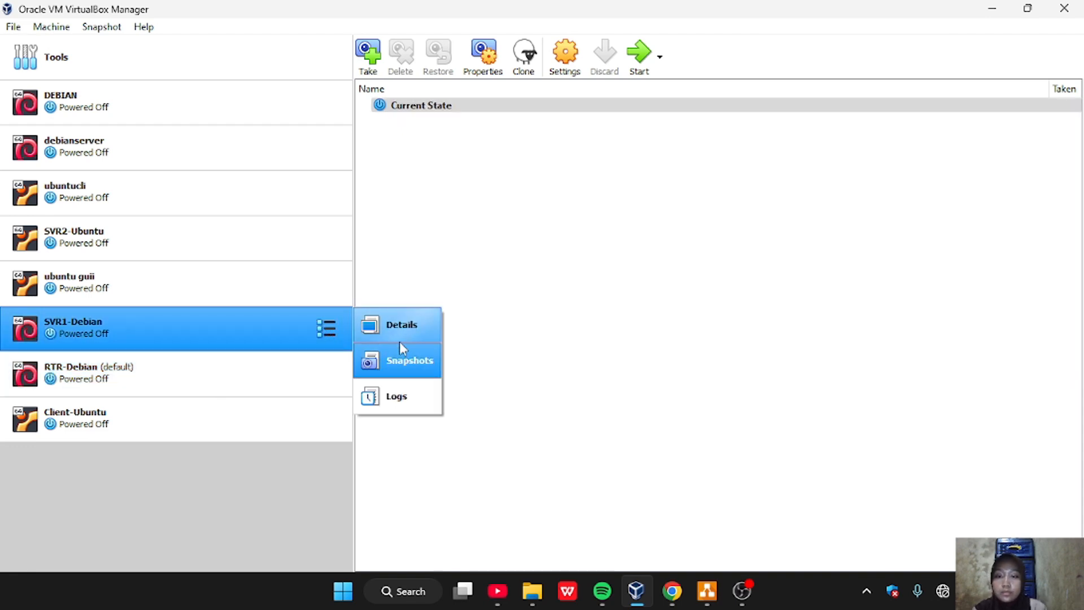
pyautogui.click(393, 360)
pyautogui.click(368, 54)
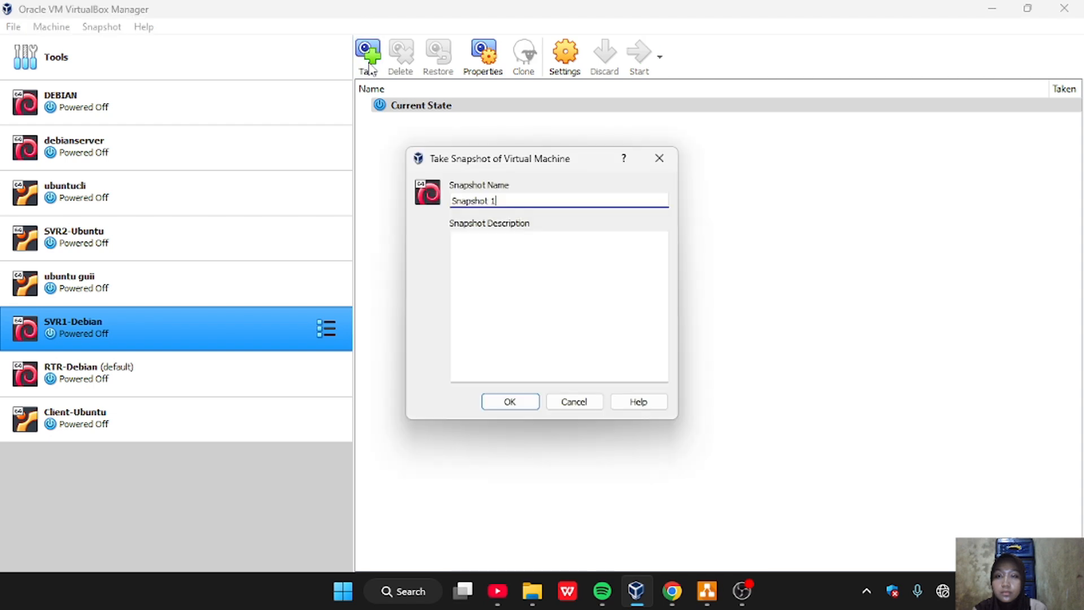
pyautogui.press('BackSpace')
pyautogui.press('BackSpace')
pyautogui.press('BackSpace')
pyautogui.press('BackSpace')
pyautogui.press('BackSpace')
pyautogui.press('BackSpace')
pyautogui.press('BackSpace')
pyautogui.press('BackSpace')
pyautogui.press('BackSpace')
pyautogui.press('BackSpace')
pyautogui.write('d')
pyautogui.press('BackSpace')
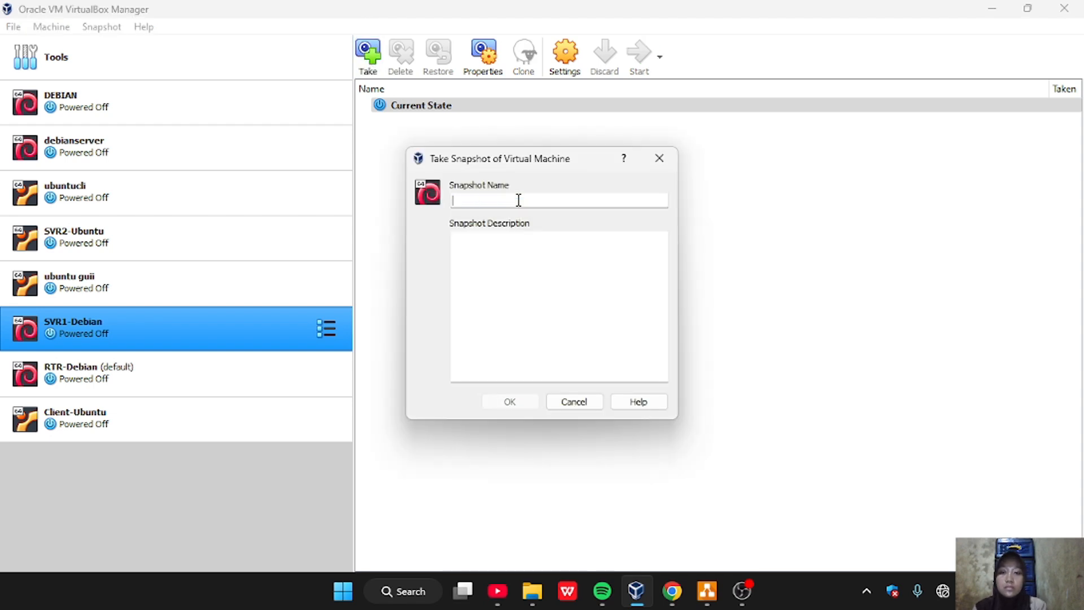
pyautogui.write('default')
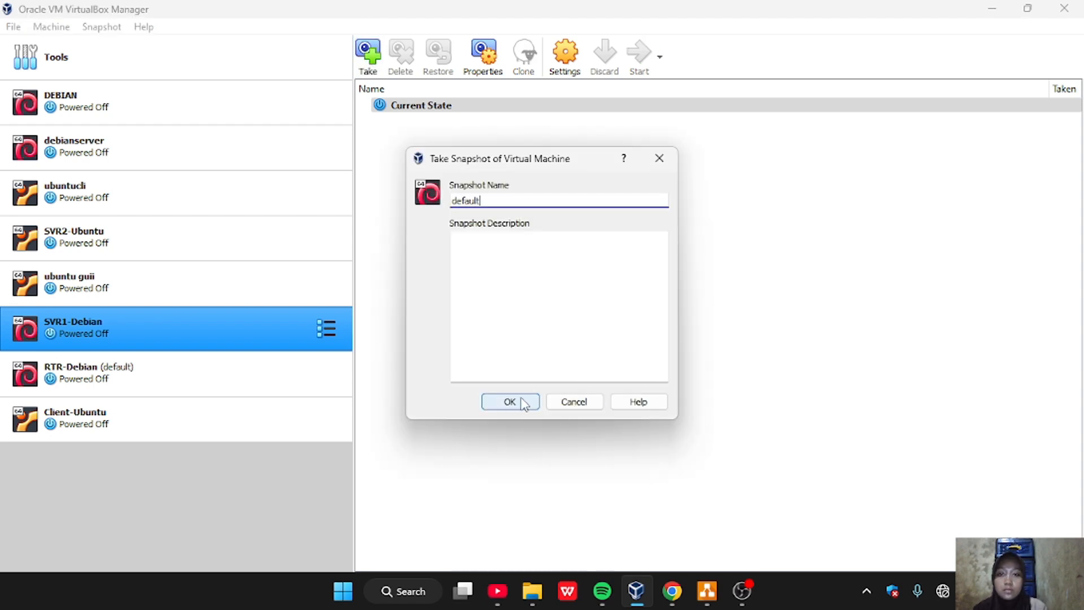
pyautogui.click(518, 402)
# Take a snapshot of the SVR2-Ubuntu virtual machine named "default", leaving the description empty
pyautogui.click(169, 257)
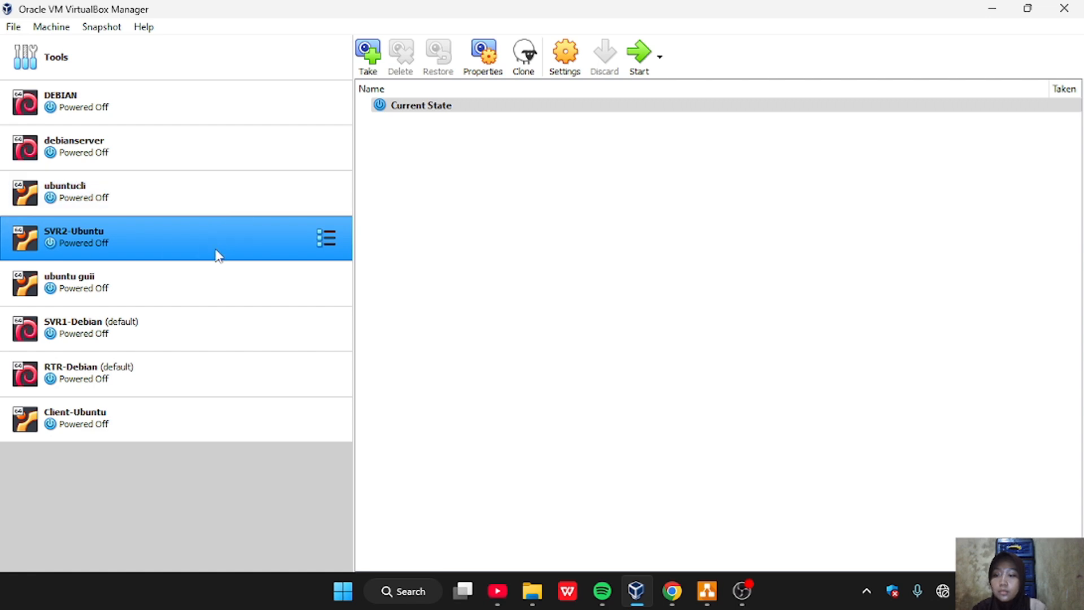
pyautogui.click(327, 238)
pyautogui.click(429, 255)
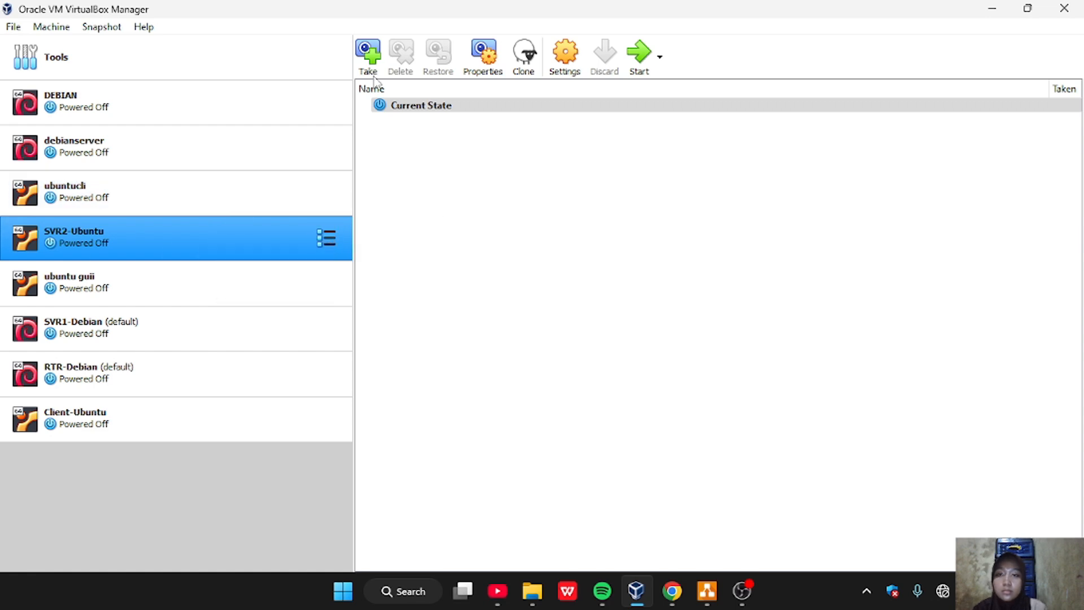
pyautogui.click(368, 57)
pyautogui.press('BackSpace')
pyautogui.press('BackSpace')
pyautogui.press('BackSpace')
pyautogui.press('BackSpace')
pyautogui.press('BackSpace')
pyautogui.press('BackSpace')
pyautogui.press('BackSpace')
pyautogui.write('default')
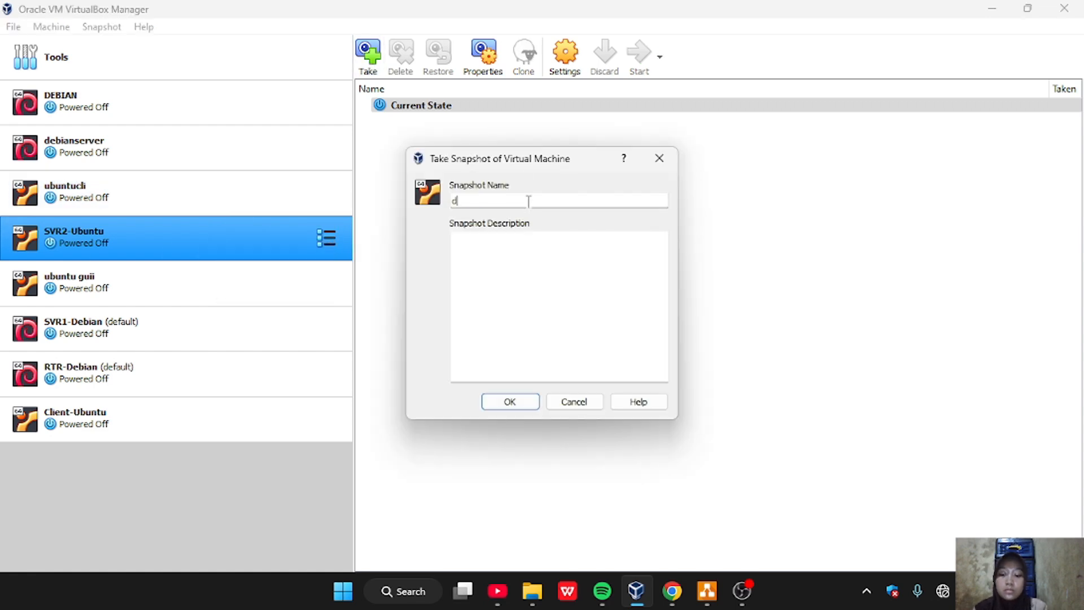
pyautogui.click(510, 401)
# Take a snapshot of the Client-Ubuntu virtual machine named "default", leaving the description empty
pyautogui.click(227, 424)
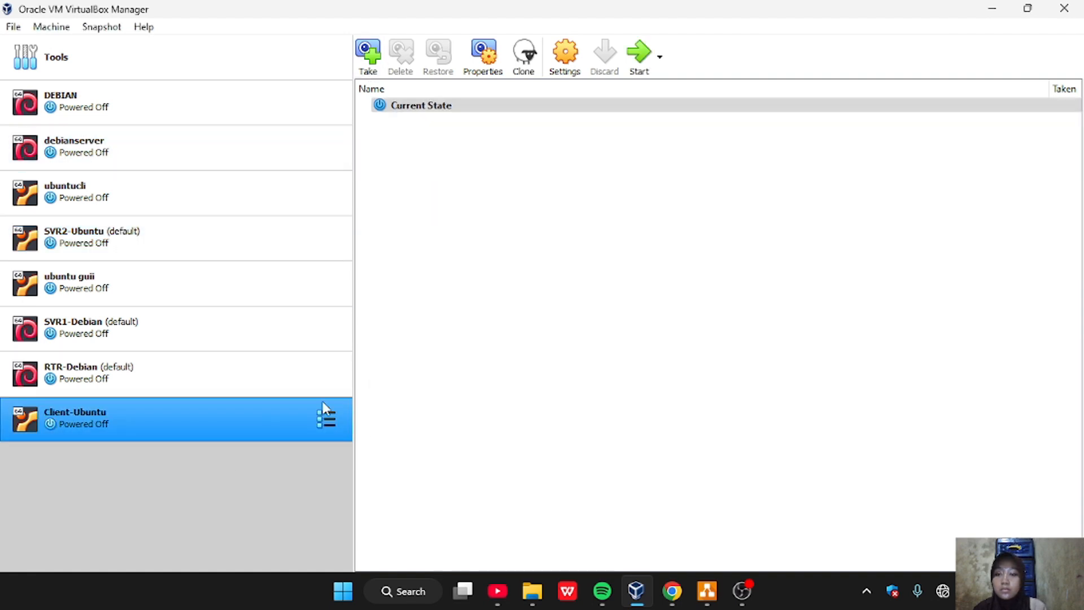
pyautogui.click(326, 419)
pyautogui.click(381, 450)
pyautogui.click(368, 51)
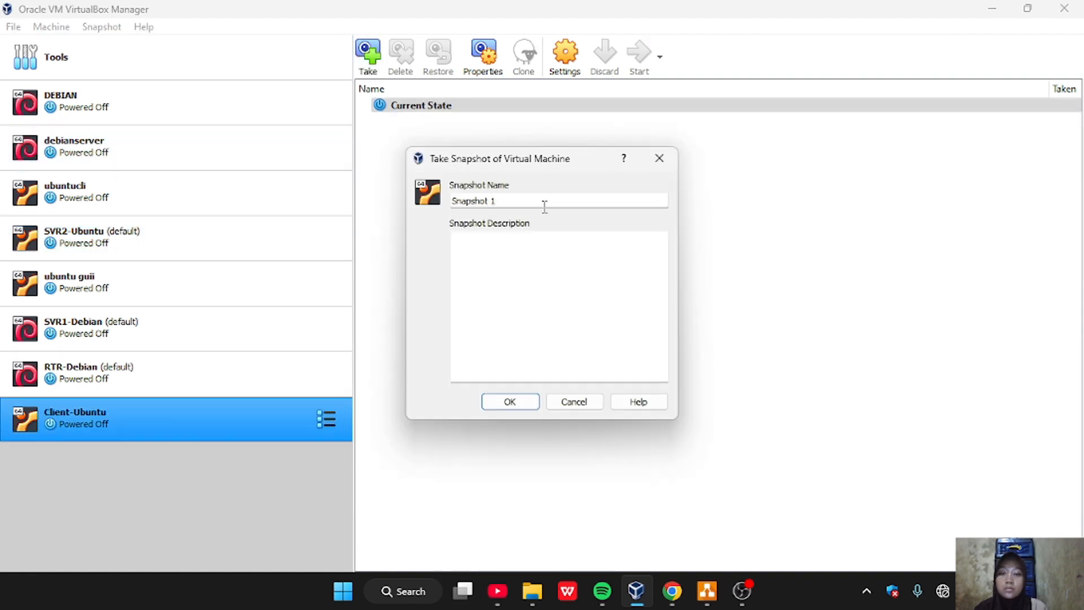
pyautogui.press('BackSpace')
pyautogui.press('BackSpace')
pyautogui.press('BackSpace')
pyautogui.press('BackSpace')
pyautogui.press('BackSpace')
pyautogui.press('BackSpace')
pyautogui.press('BackSpace')
pyautogui.press('BackSpace')
pyautogui.press('BackSpace')
pyautogui.press('BackSpace')
pyautogui.write('default')
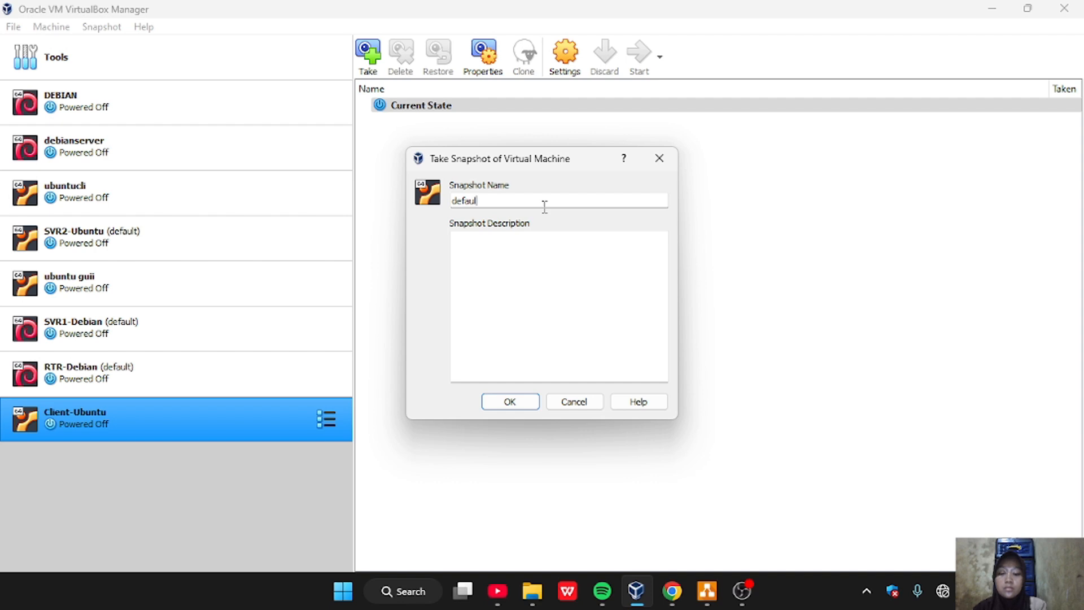
pyautogui.click(510, 402)
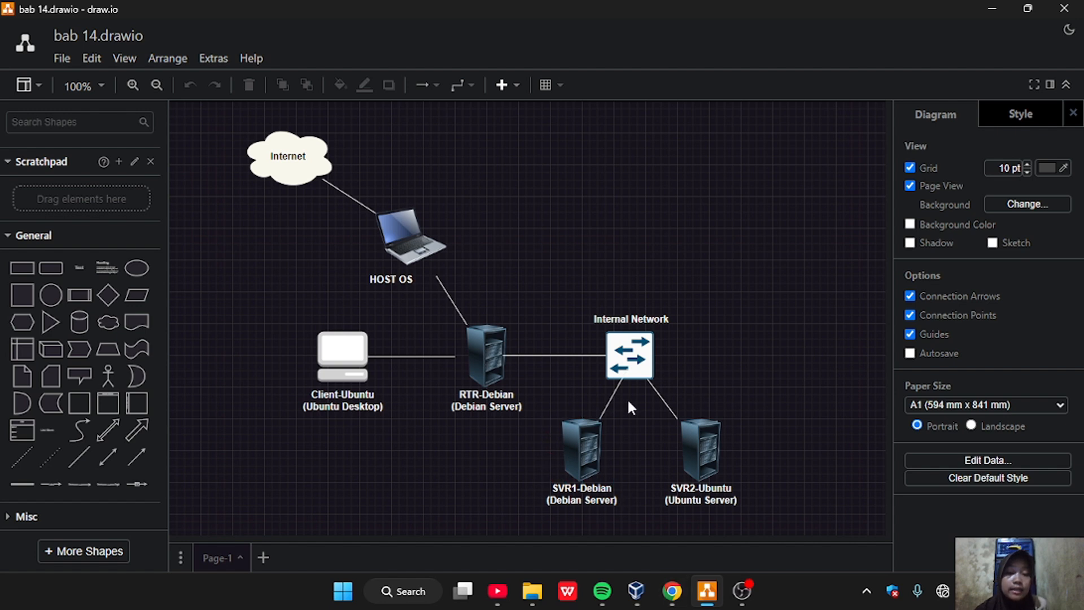
# Examine how SVR1-Debian connects to the Internal Network switch in the bab 14 topology diagram
pyautogui.click(634, 375)
pyautogui.click(587, 489)
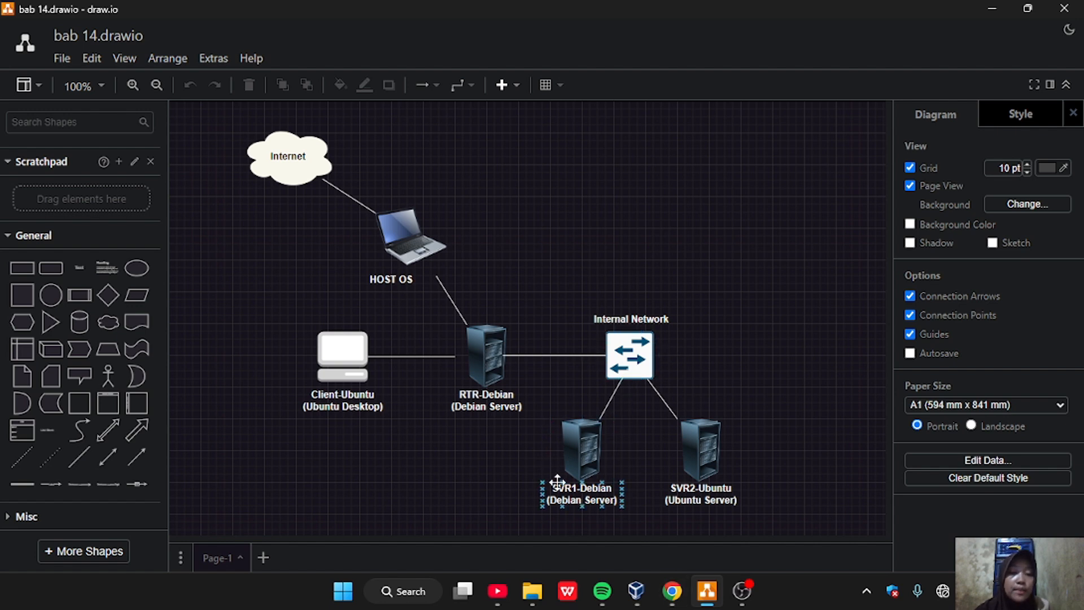
pyautogui.click(580, 466)
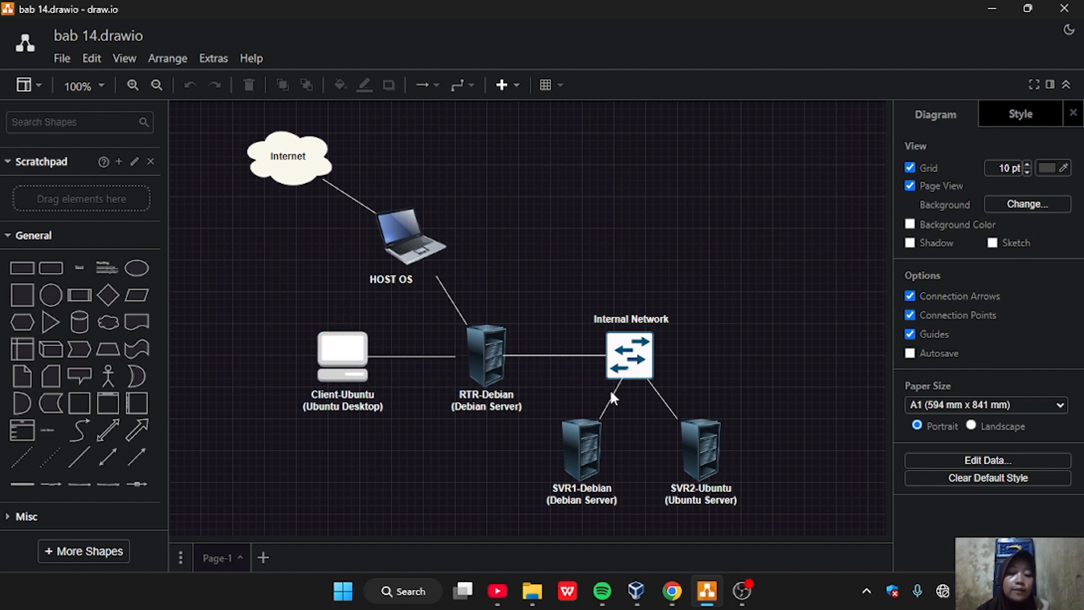
# Switch to VirtualBox Manager and view the details of the SVR1-Debian virtual machine
pyautogui.click(636, 590)
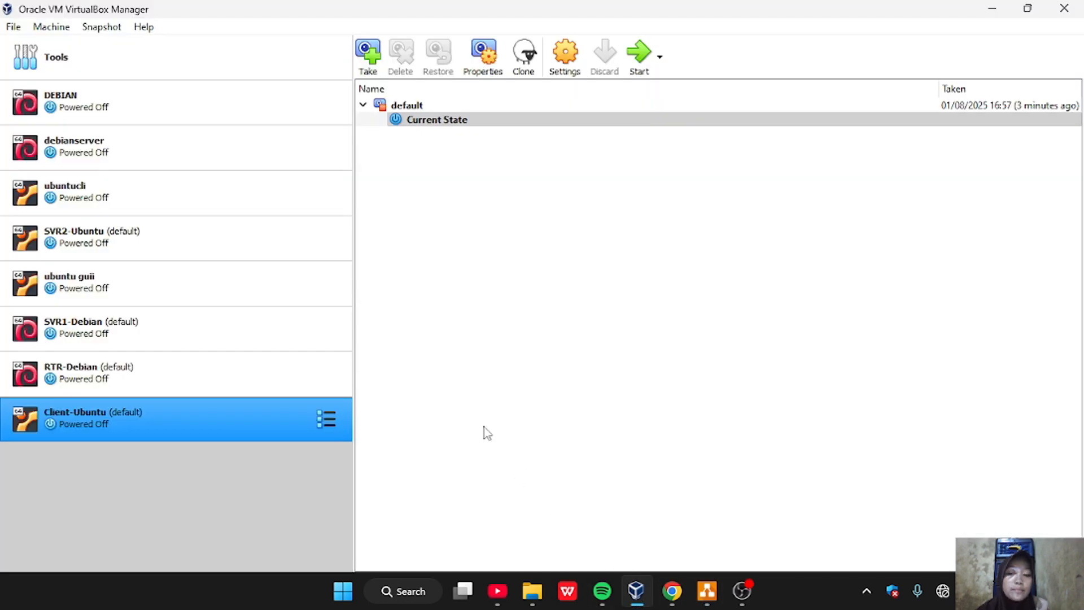
pyautogui.click(131, 346)
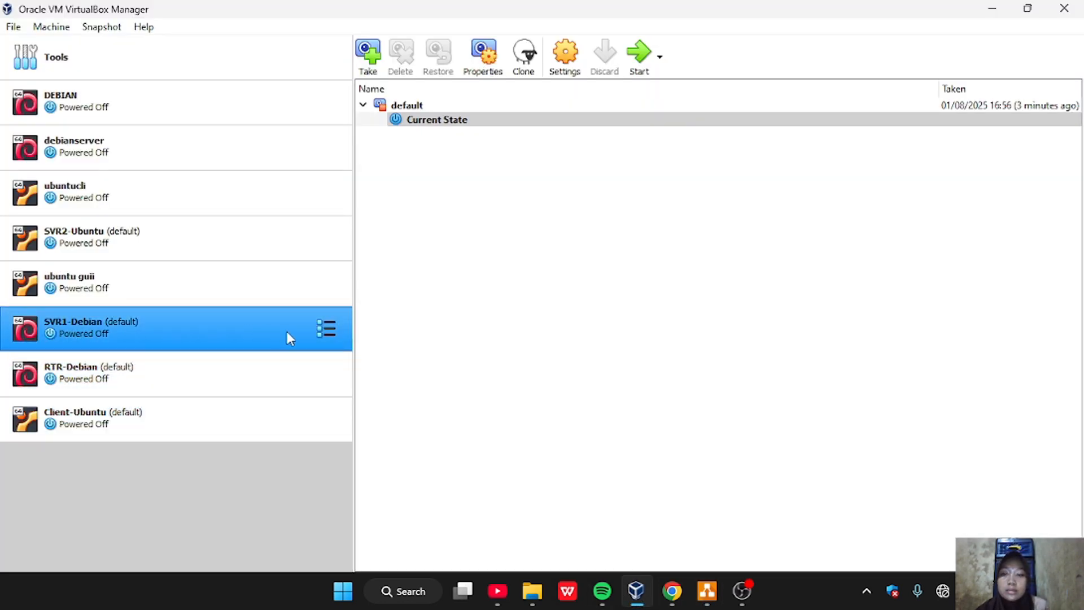
pyautogui.click(327, 328)
pyautogui.click(384, 323)
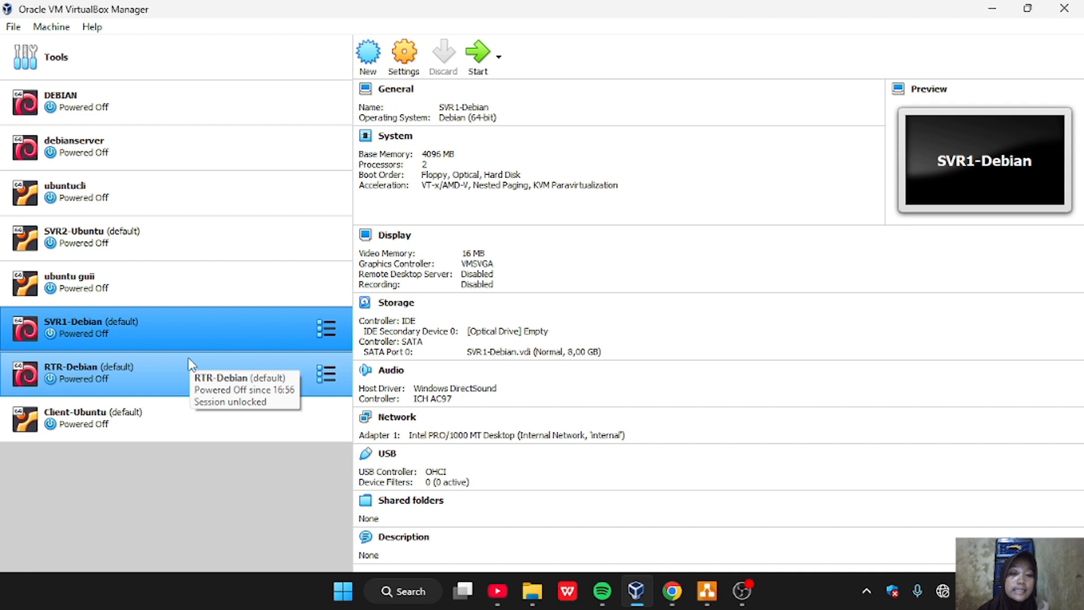
# In the RTR-Debian network settings, attach Adapter 1 to the Host-only Adapter
pyautogui.click(153, 382)
pyautogui.hotkey('ctrl', 's')
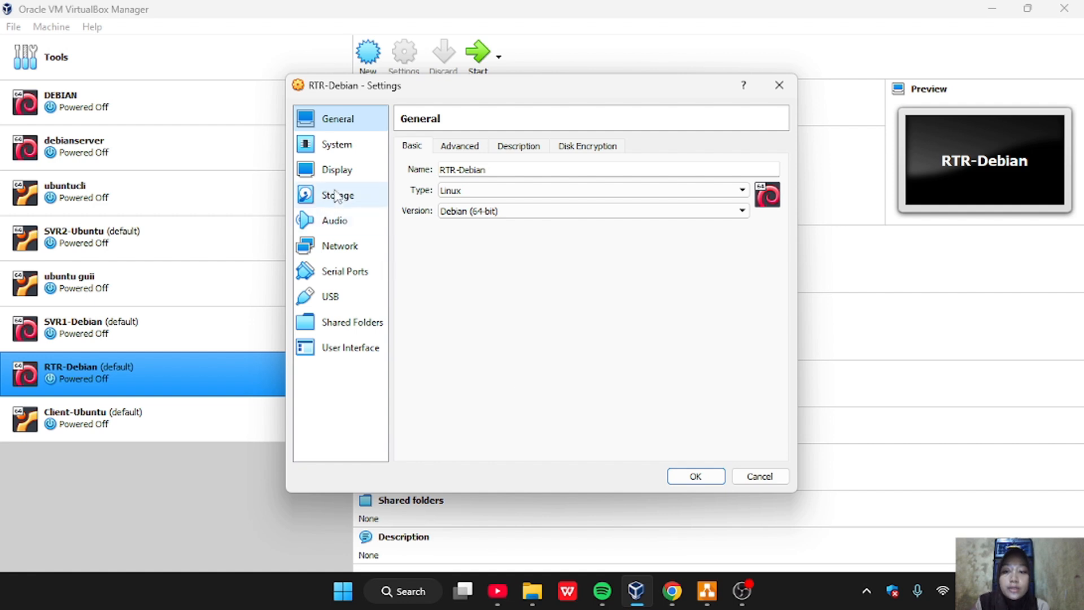
pyautogui.click(342, 249)
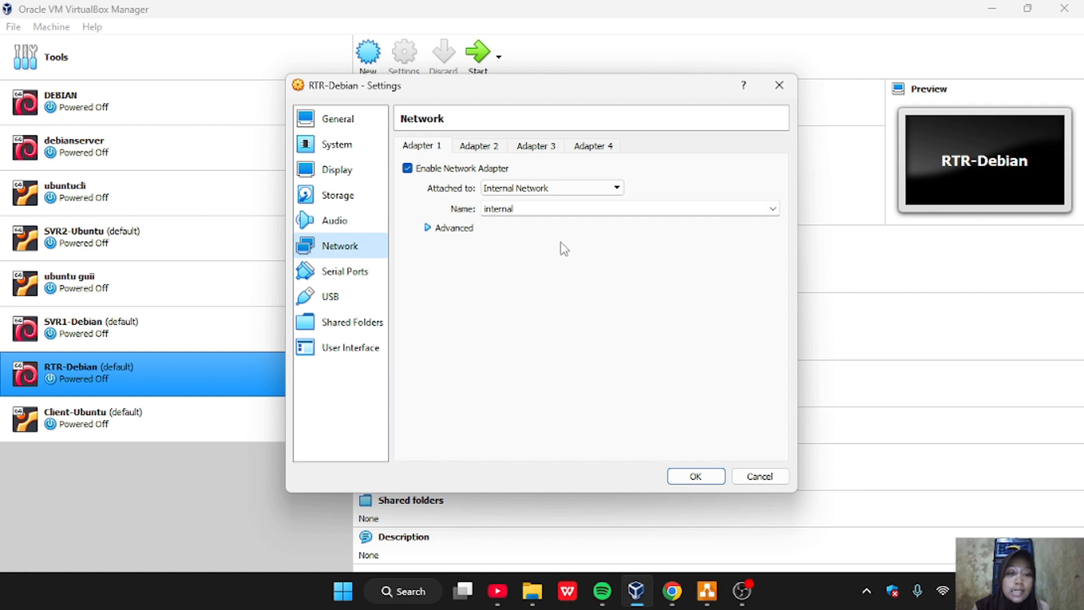
pyautogui.click(594, 190)
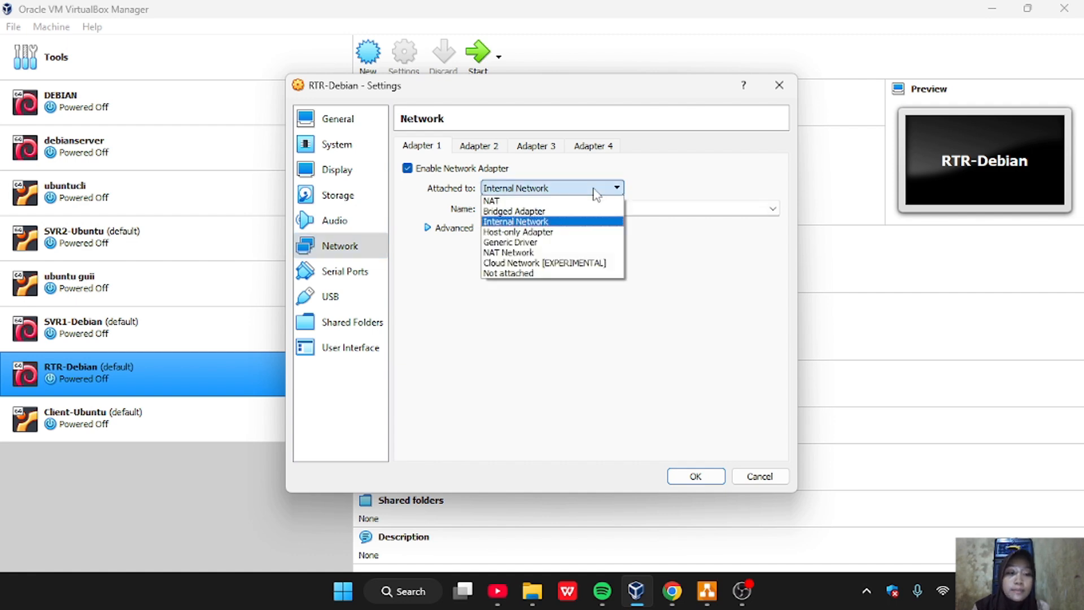
pyautogui.click(575, 232)
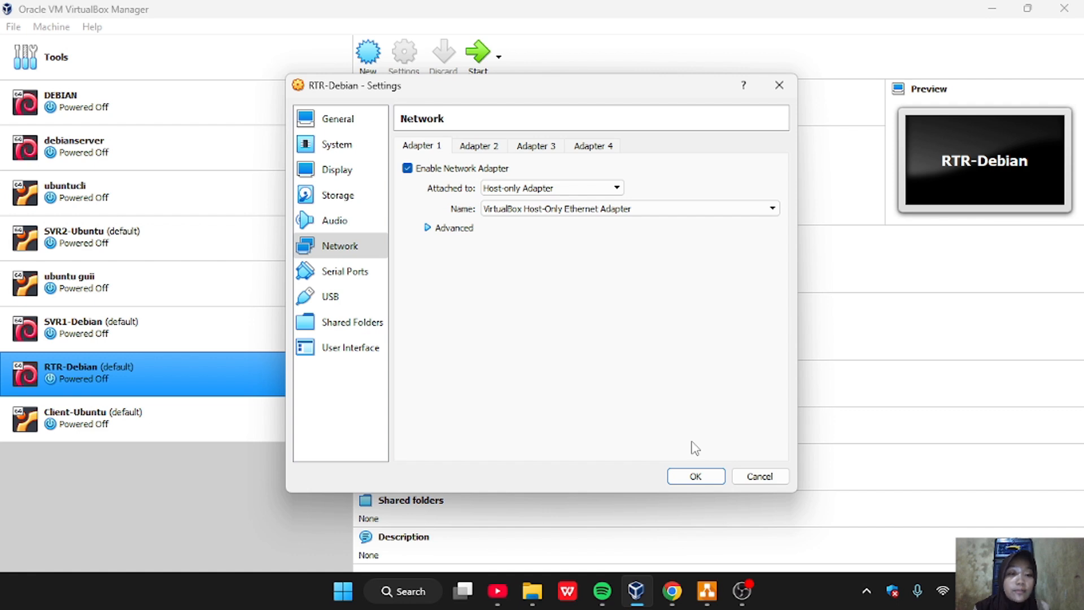
# Enable Adapter 2 of the RTR-Debian machine and attach it to Internal Network
pyautogui.click(495, 146)
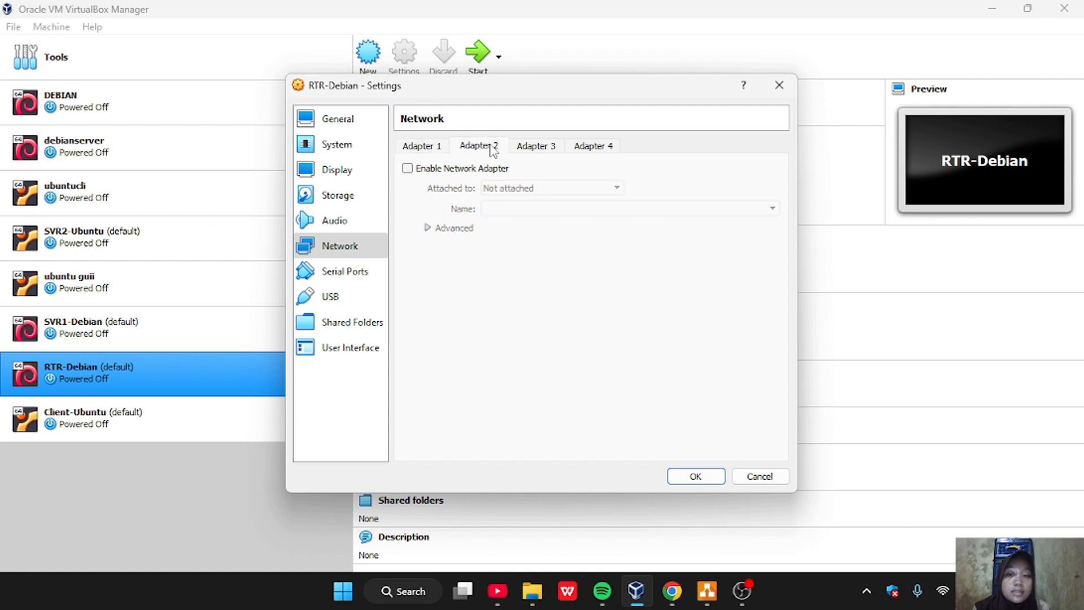
pyautogui.click(407, 168)
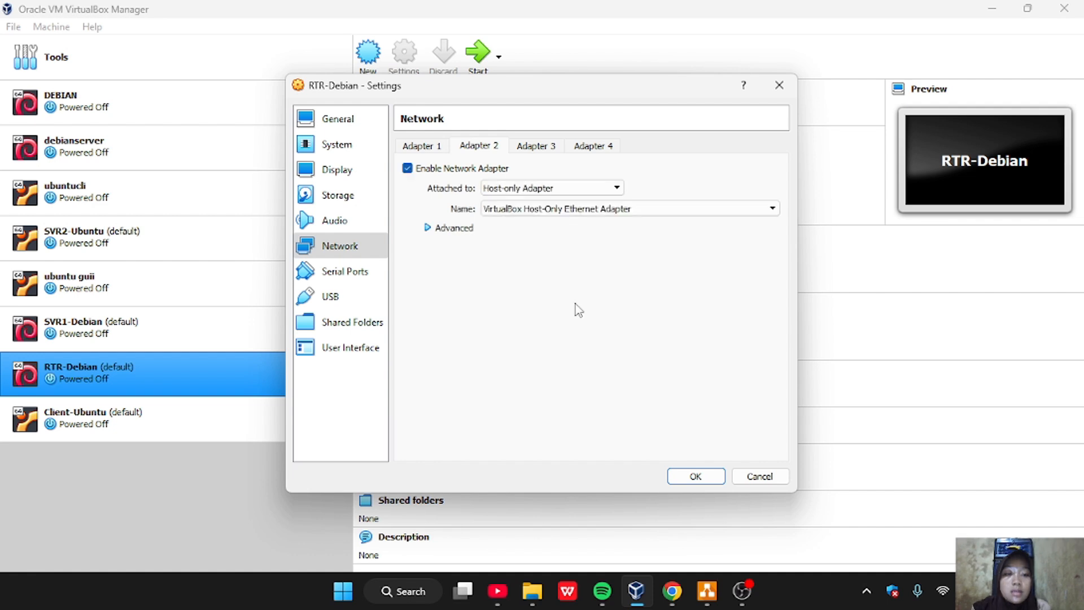
pyautogui.click(589, 191)
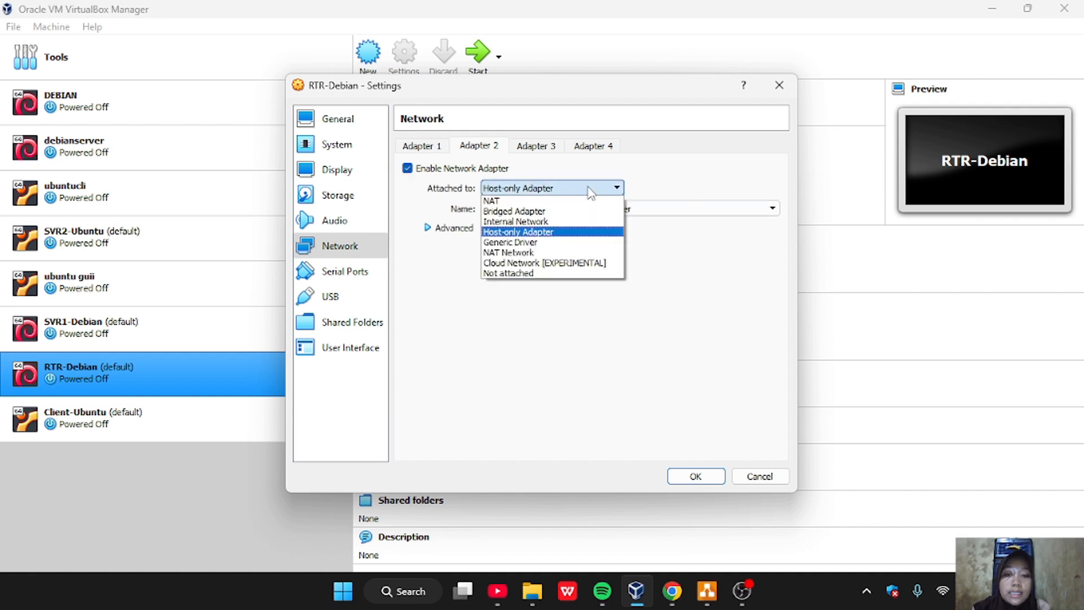
pyautogui.click(573, 224)
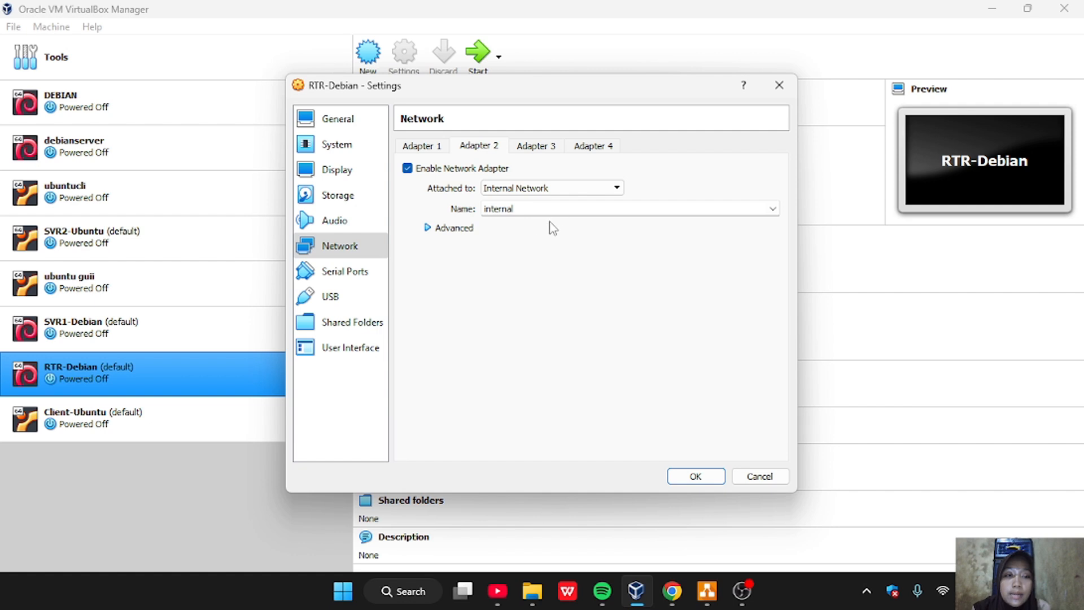
# Name the internal network of RTR-Debian's Adapter 2 "server network"
pyautogui.click(522, 211)
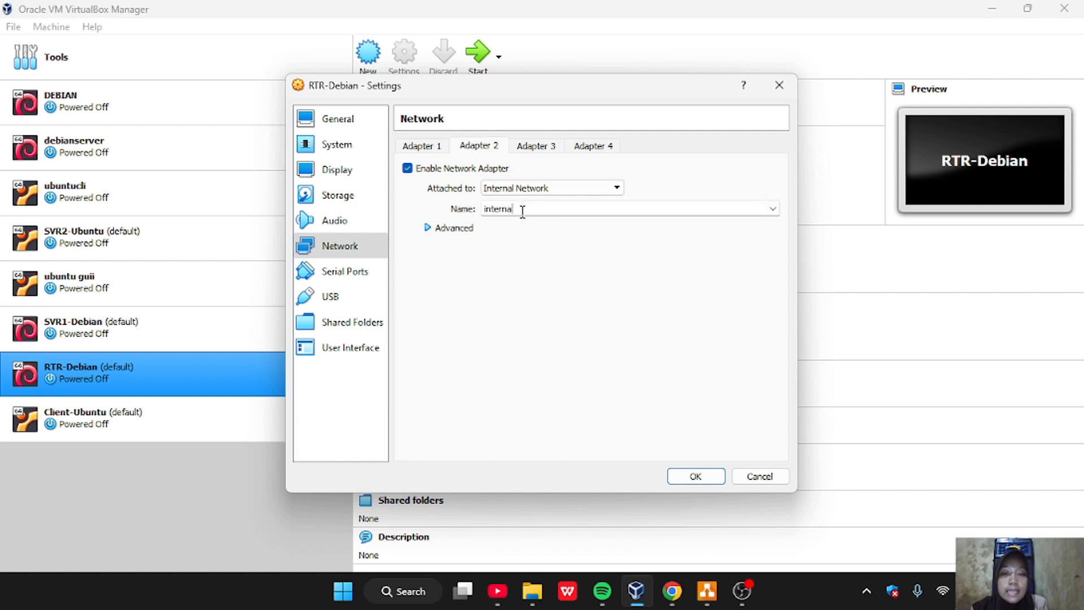
pyautogui.press('BackSpace')
pyautogui.press('BackSpace')
pyautogui.press('BackSpace')
pyautogui.press('BackSpace')
pyautogui.press('BackSpace')
pyautogui.press('BackSpace')
pyautogui.press('BackSpace')
pyautogui.press('BackSpace')
pyautogui.write('server')
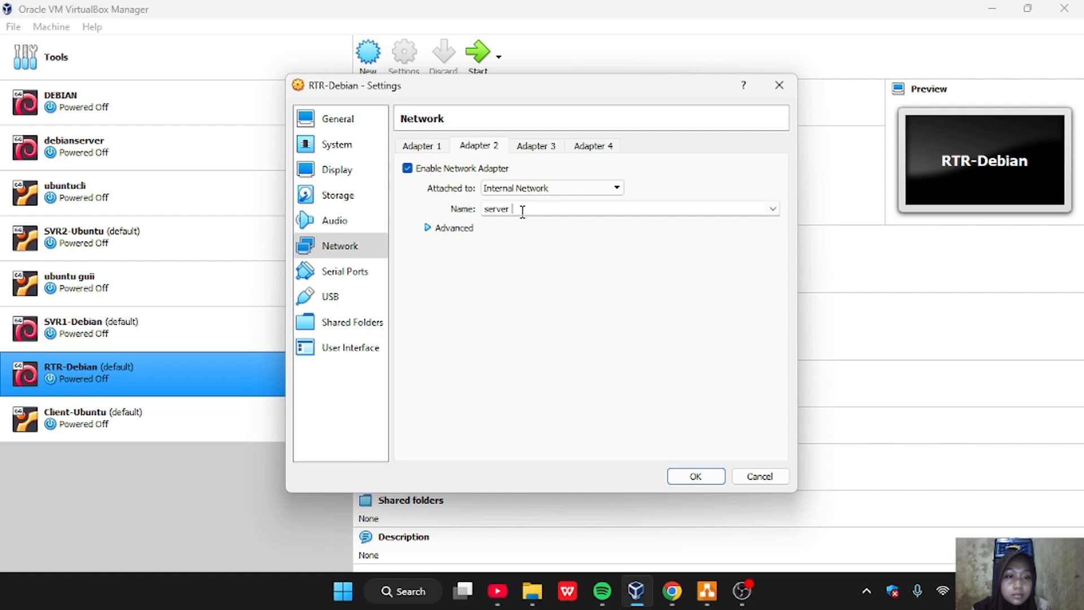
pyautogui.write(' net')
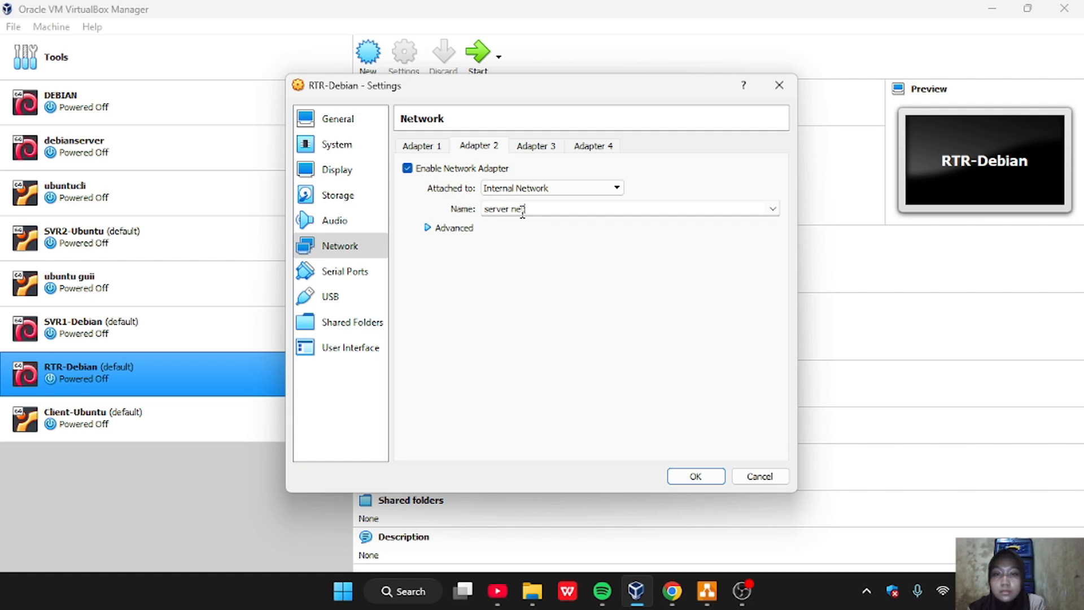
pyautogui.write('wor')
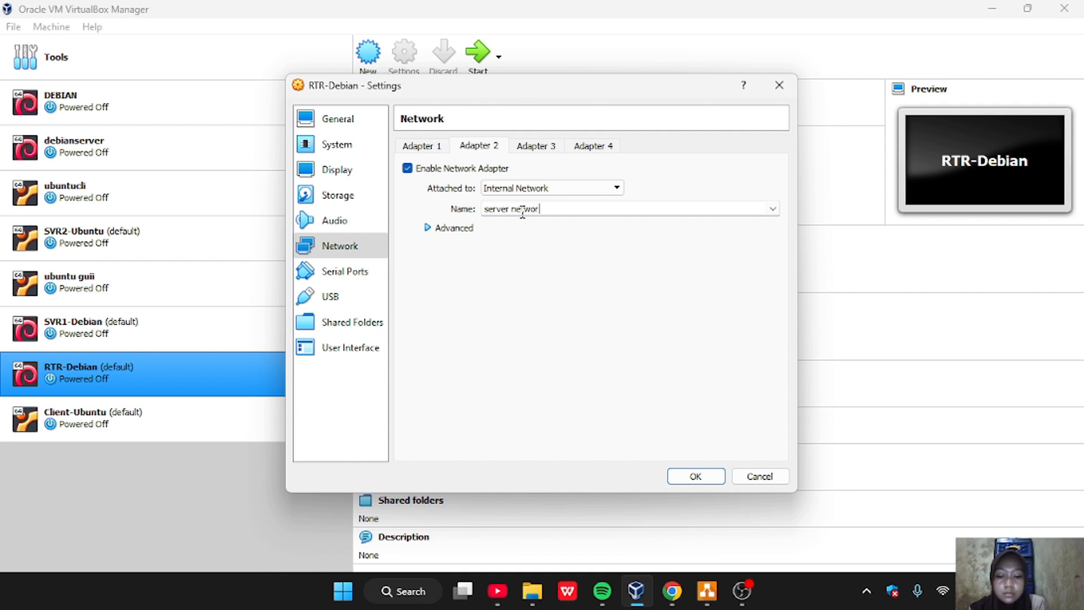
pyautogui.write('k')
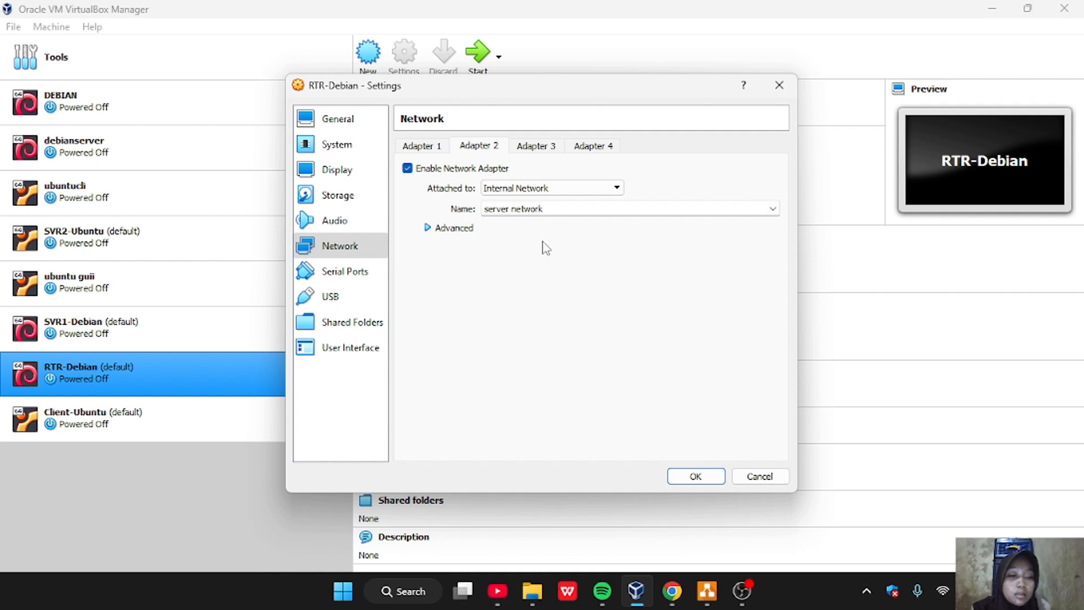
# Enable Adapter 3 of the RTR-Debian machine and attach it to Internal Network
pyautogui.click(545, 147)
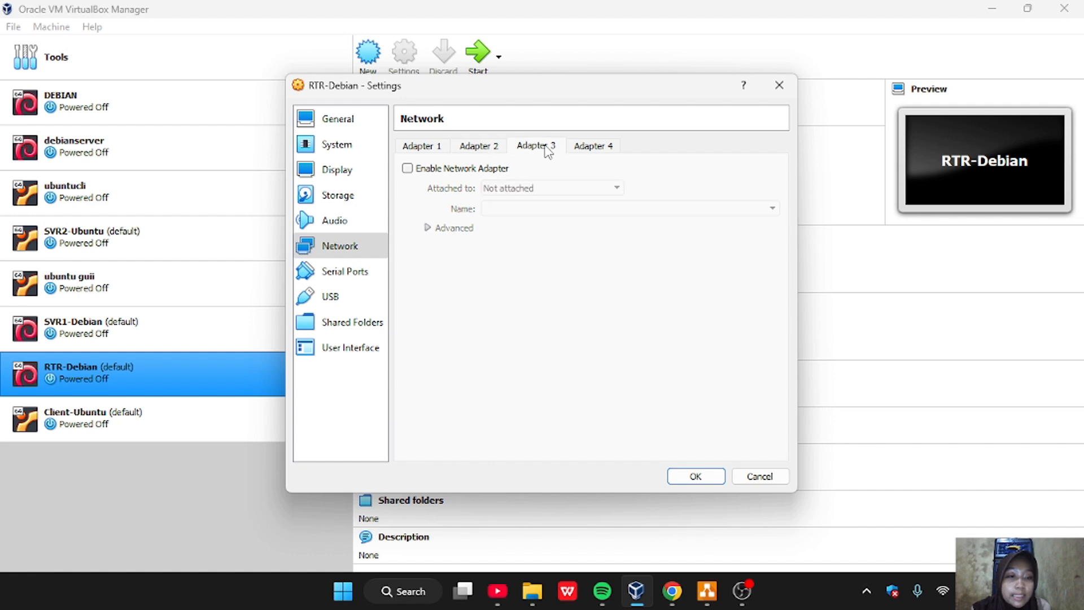
pyautogui.click(422, 169)
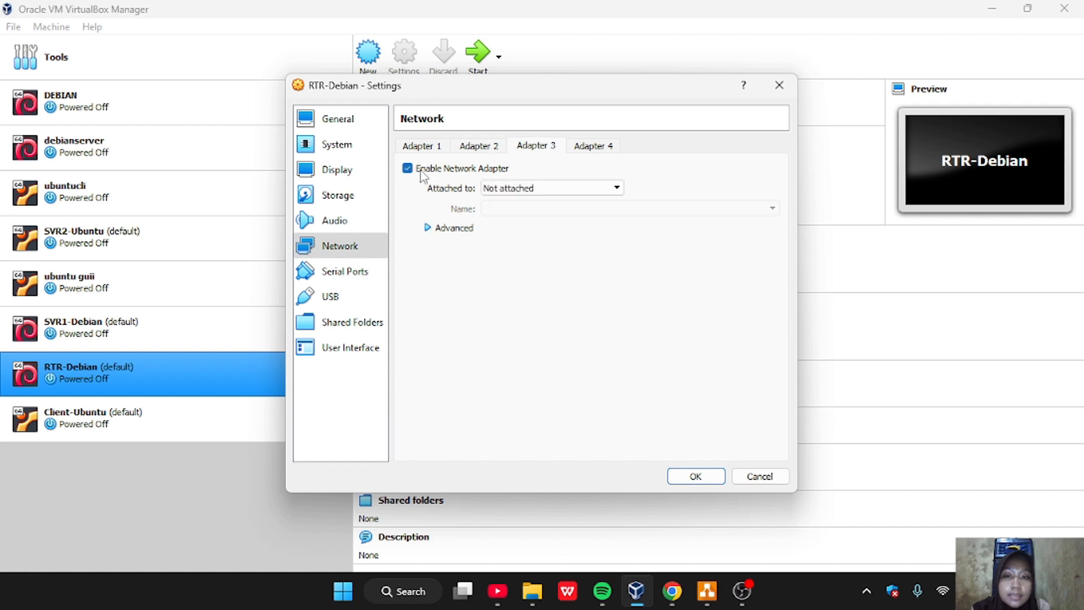
pyautogui.click(576, 190)
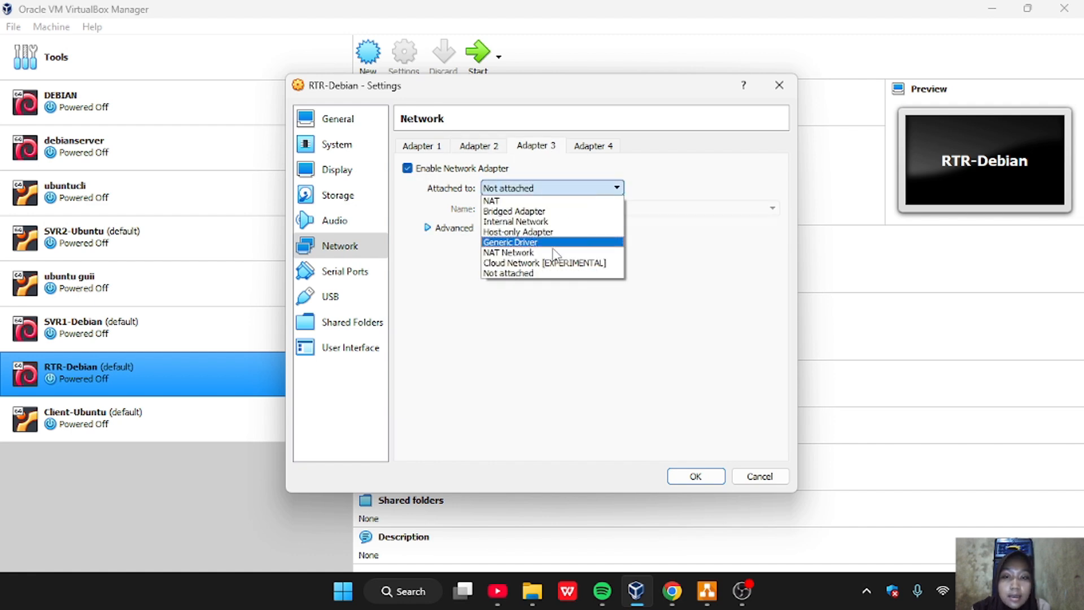
pyautogui.click(541, 226)
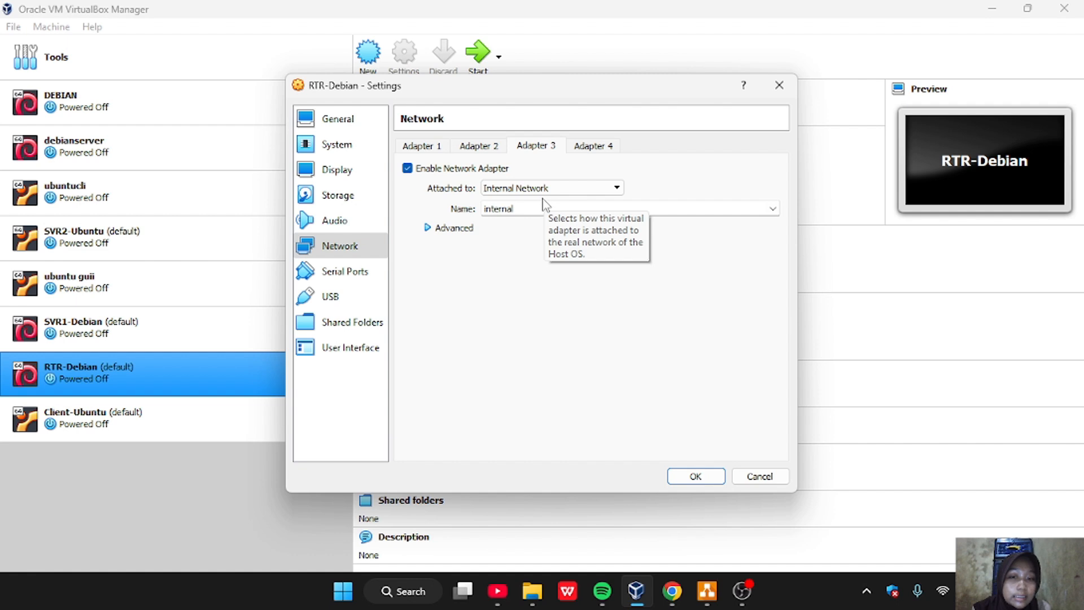
# Name the internal network of RTR-Debian's Adapter 3 "client network" and save the machine's settings
pyautogui.click(538, 210)
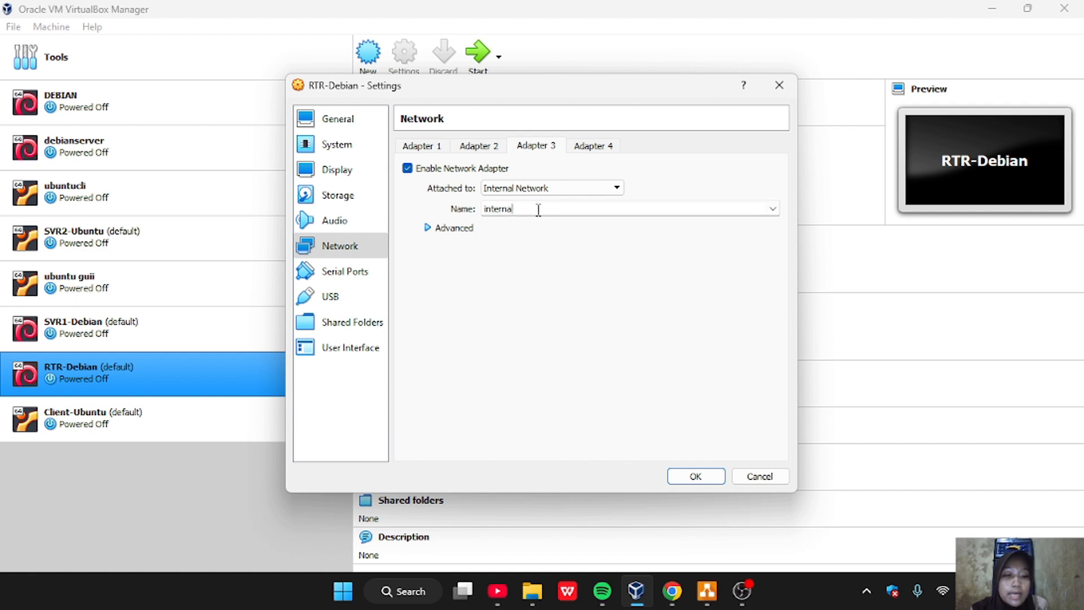
pyautogui.press('BackSpace')
pyautogui.press('BackSpace')
pyautogui.press('BackSpace')
pyautogui.press('BackSpace')
pyautogui.press('BackSpace')
pyautogui.press('BackSpace')
pyautogui.press('BackSpace')
pyautogui.press('BackSpace')
pyautogui.write('c')
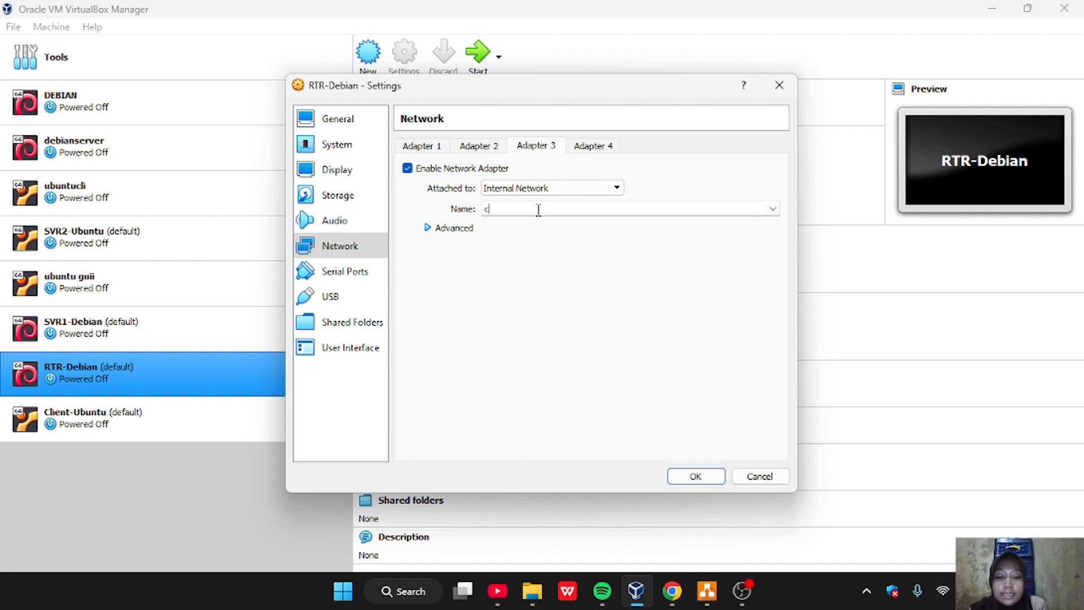
pyautogui.write('lient net')
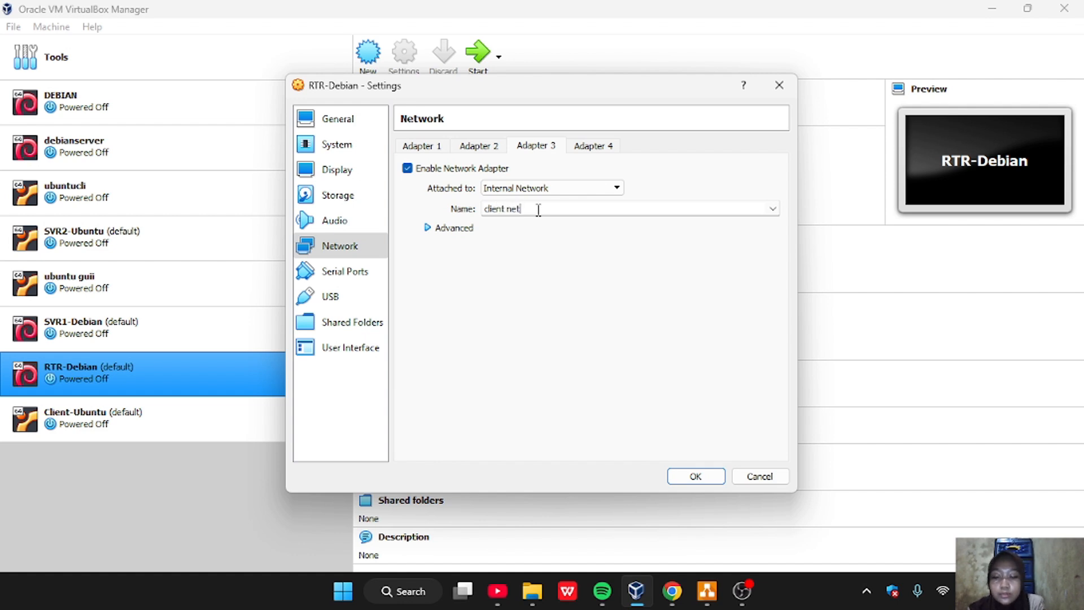
pyautogui.write('work')
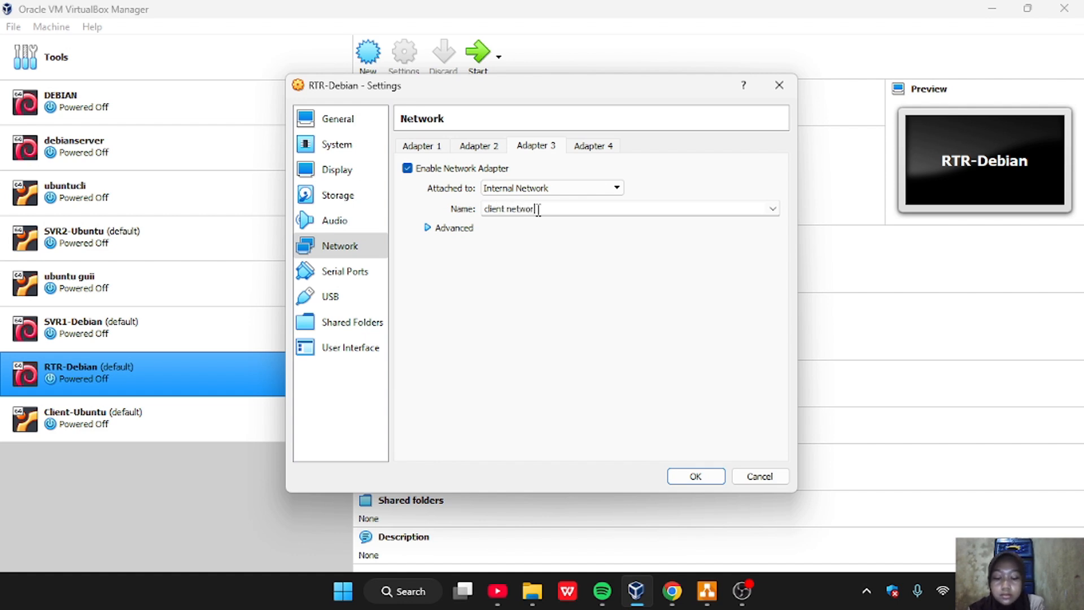
pyautogui.click(695, 477)
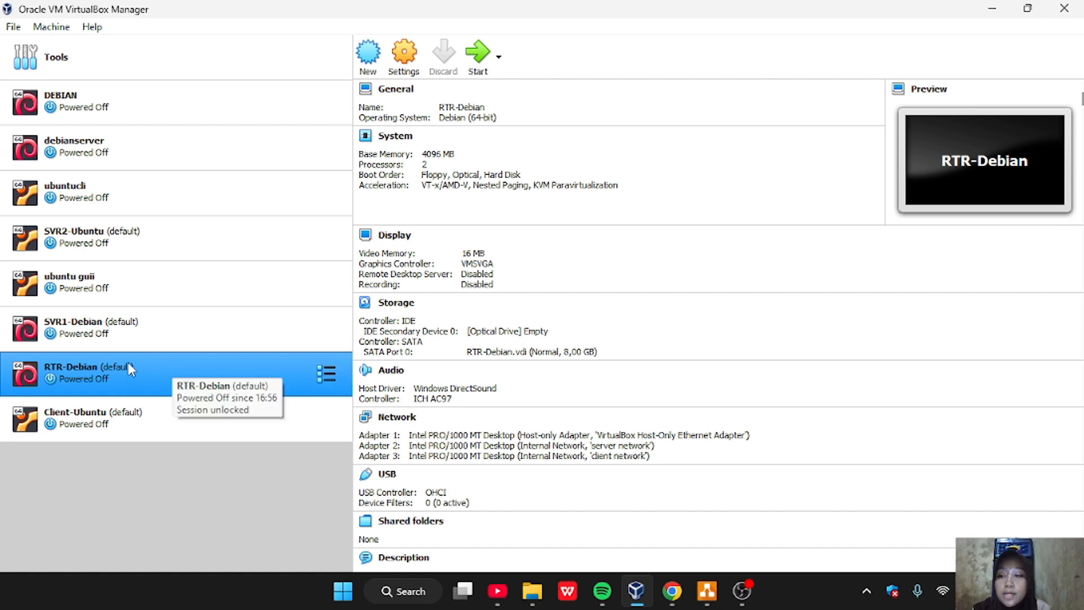
# In the SVR2-Ubuntu network settings, attach Adapter 1 to Internal Network
pyautogui.click(152, 257)
pyautogui.click(326, 238)
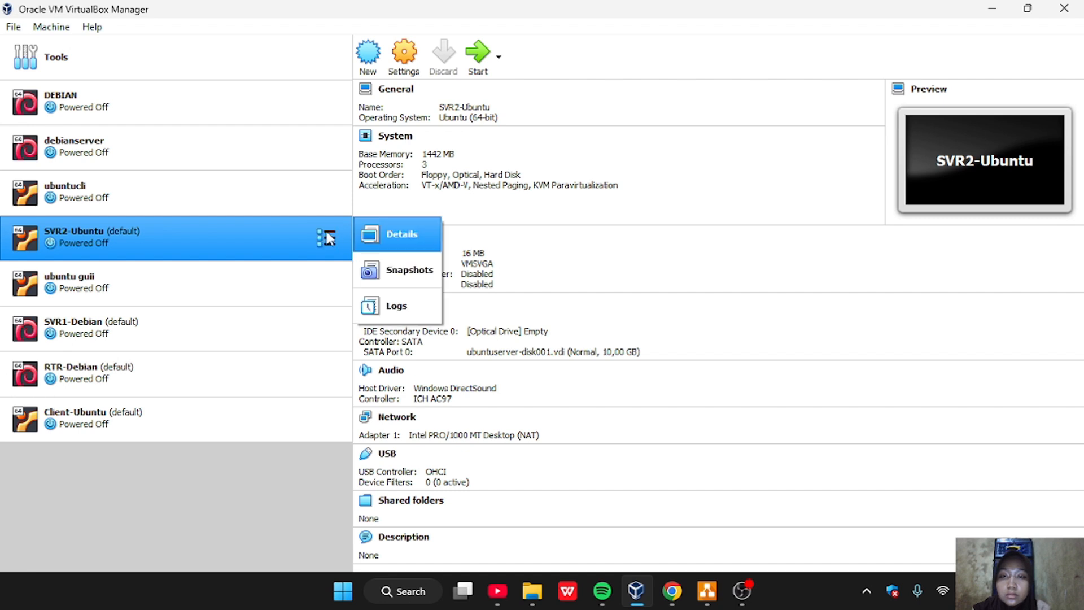
pyautogui.click(403, 53)
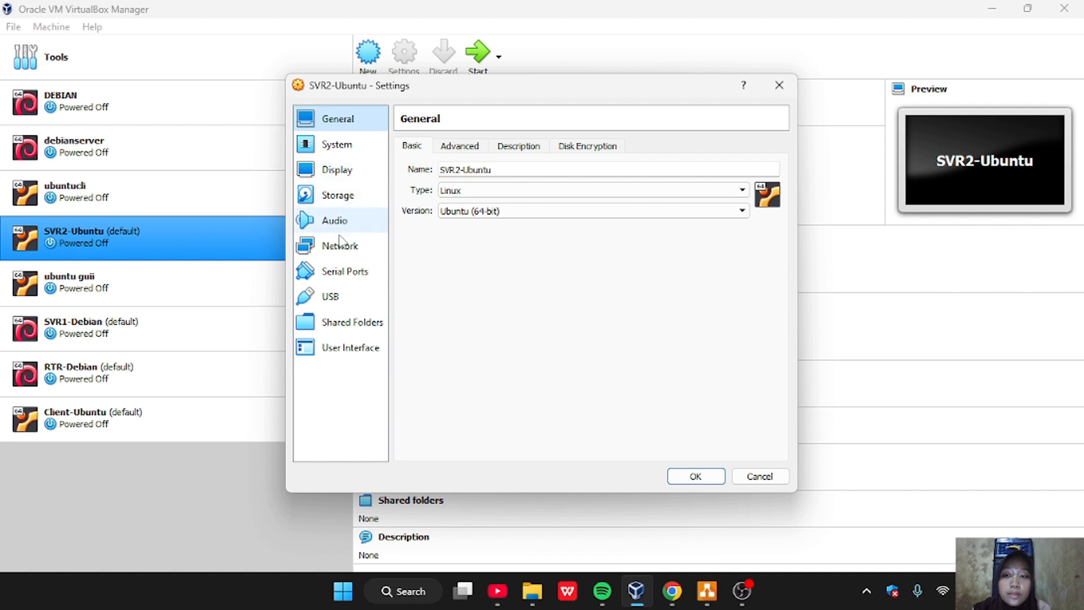
pyautogui.click(341, 252)
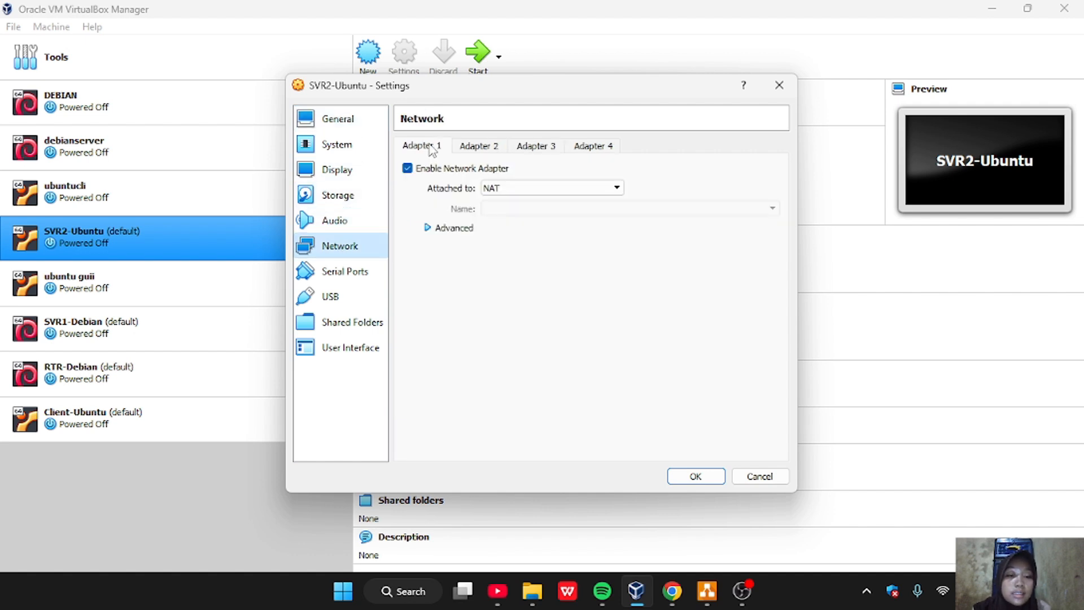
pyautogui.click(524, 188)
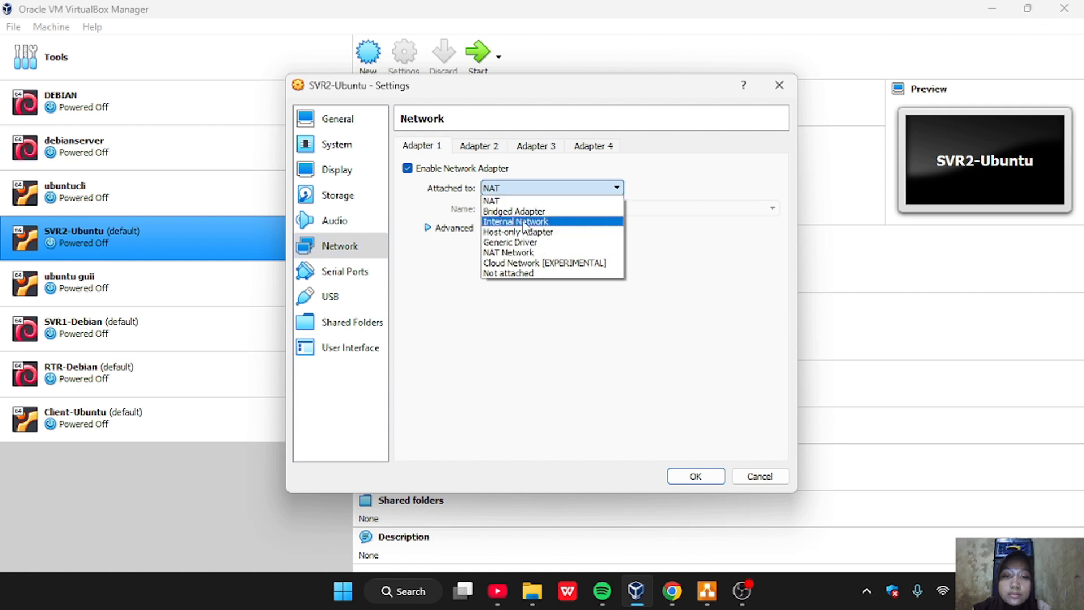
pyautogui.click(524, 221)
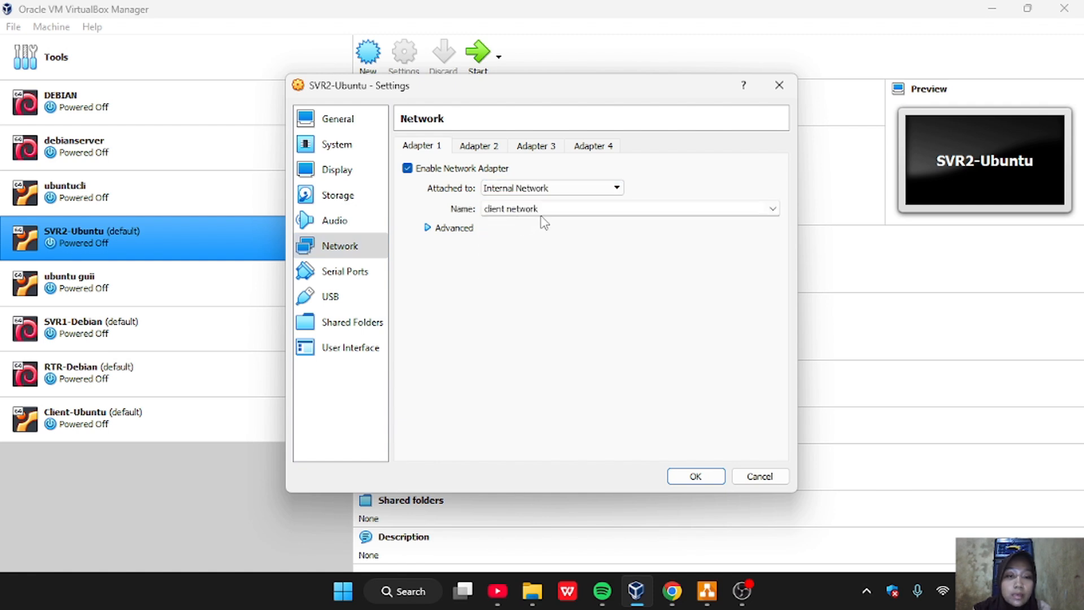
# Set the internal network name of SVR2-Ubuntu's Adapter 1 to "server network" and save the machine's settings
pyautogui.click(545, 210)
pyautogui.press('BackSpace')
pyautogui.press('BackSpace')
pyautogui.press('BackSpace')
pyautogui.press('BackSpace')
pyautogui.press('BackSpace')
pyautogui.press('BackSpace')
pyautogui.press('BackSpace')
pyautogui.press('BackSpace')
pyautogui.press('BackSpace')
pyautogui.press('BackSpace')
pyautogui.press('BackSpace')
pyautogui.press('BackSpace')
pyautogui.press('BackSpace')
pyautogui.press('BackSpace')
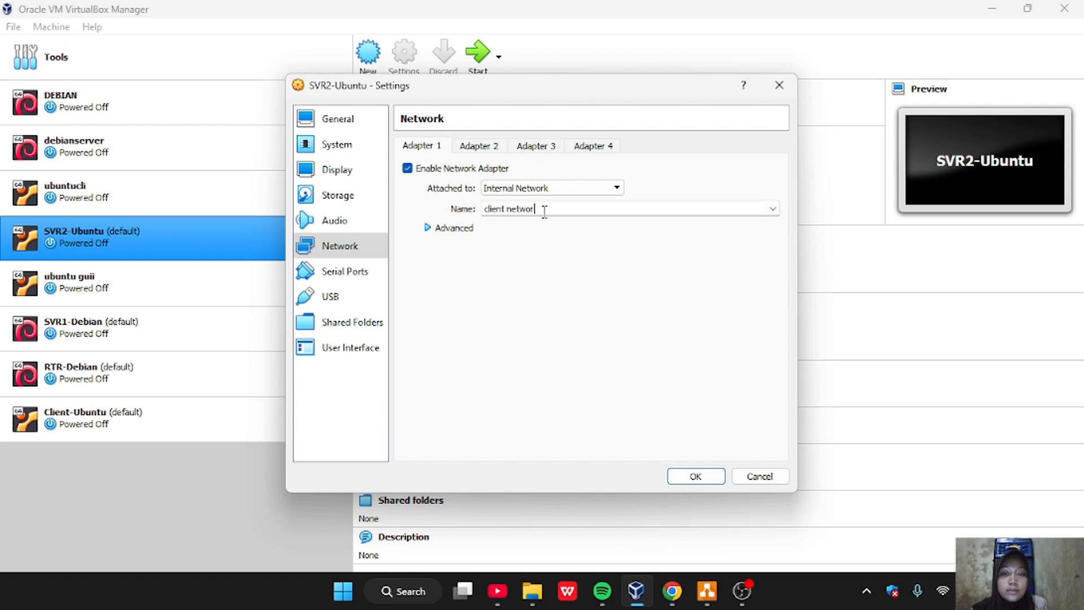
pyautogui.write('server')
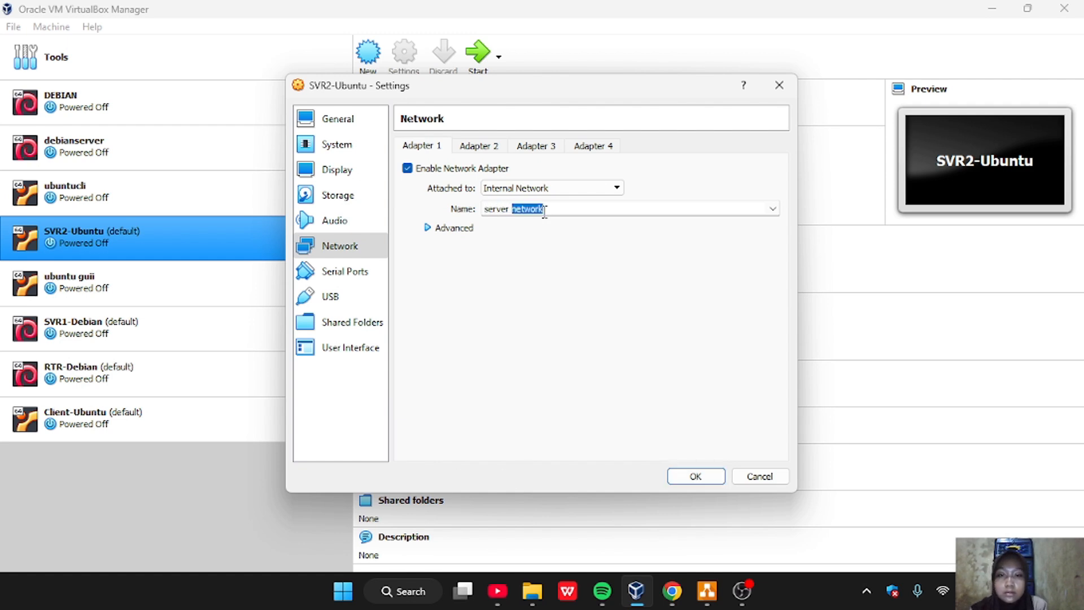
pyautogui.press('BackSpace')
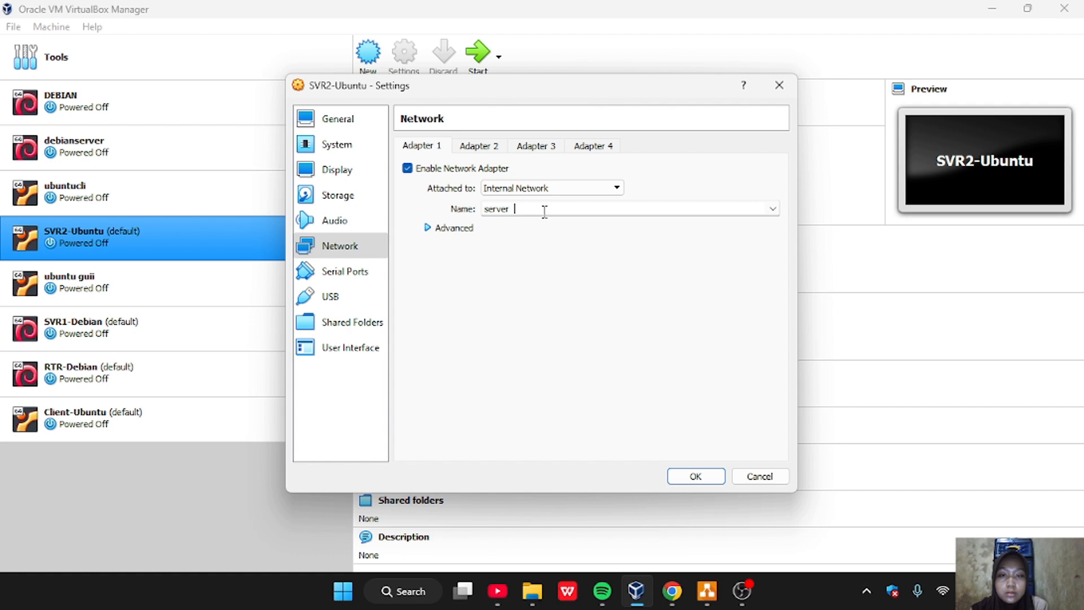
pyautogui.press('BackSpace')
pyautogui.press('BackSpace')
pyautogui.write('r ')
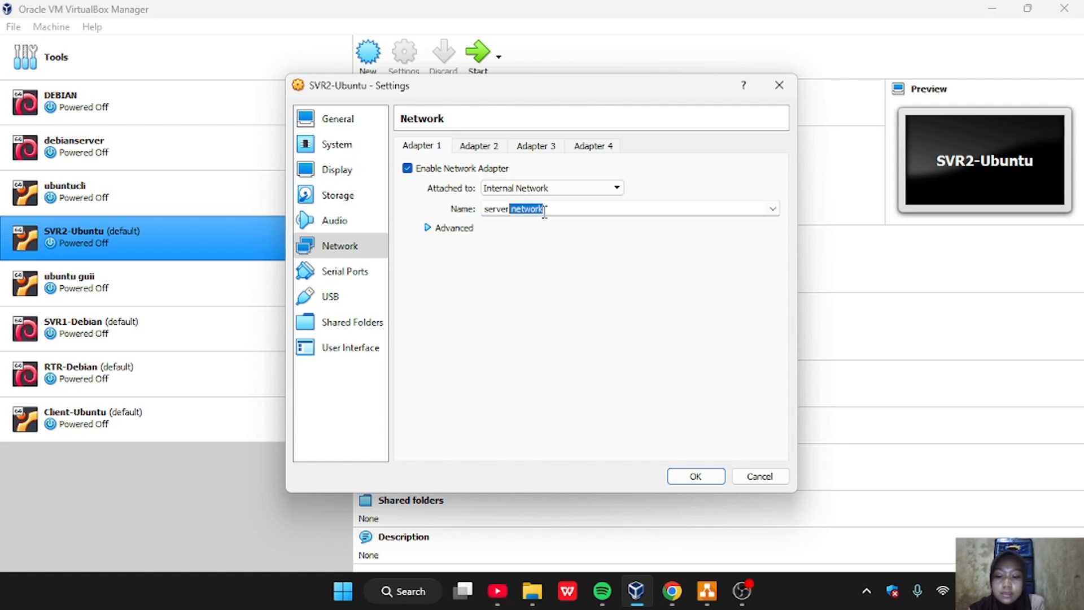
pyautogui.write('netwo')
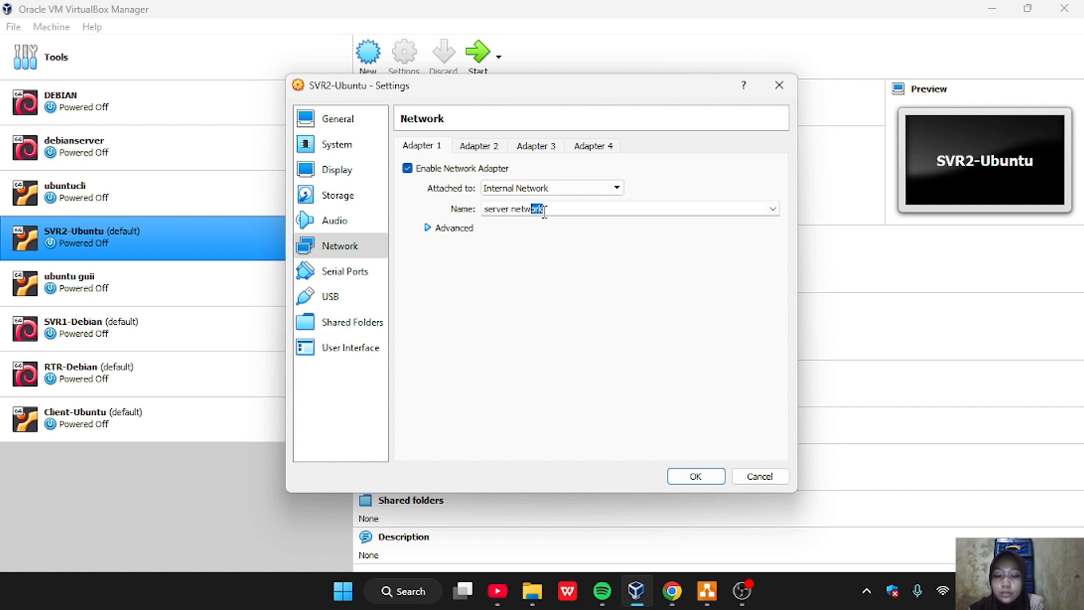
pyautogui.write('rk')
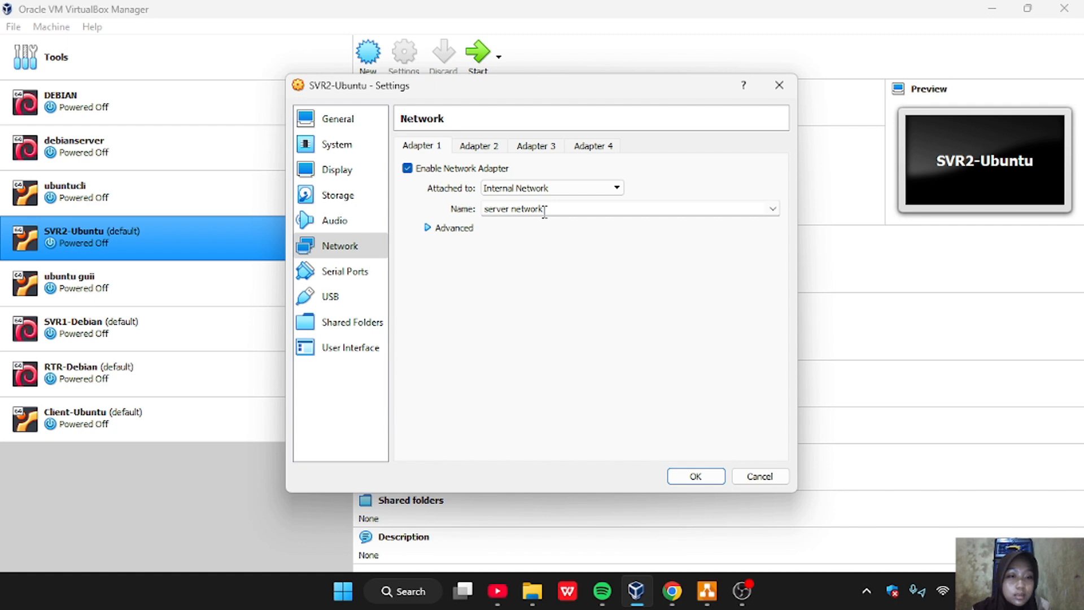
pyautogui.click(695, 477)
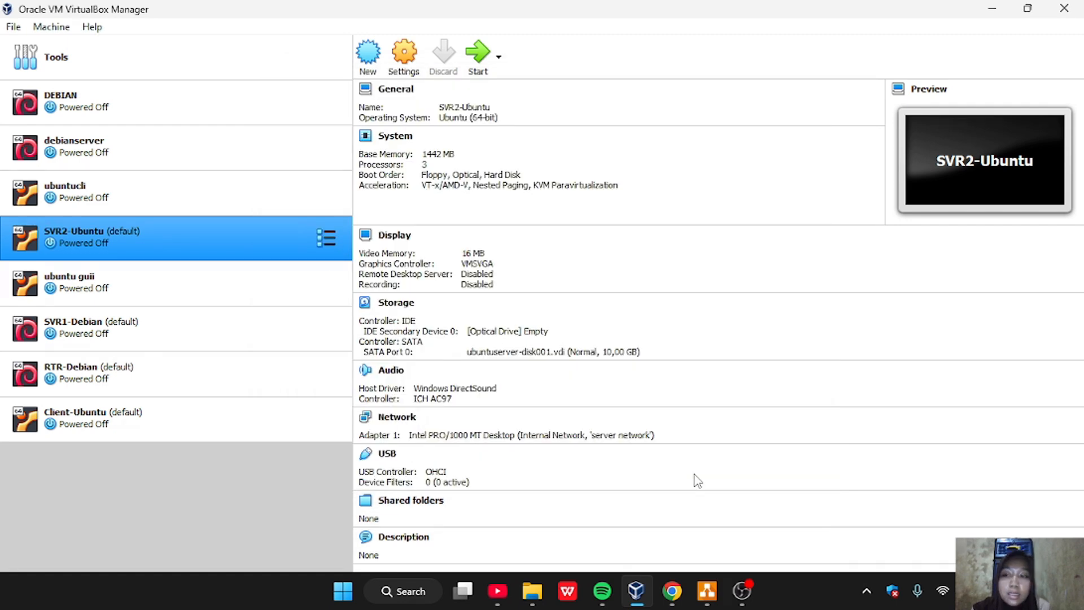
# In the Client-Ubuntu network settings, attach Adapter 1 to Internal Network with the name "client network"
pyautogui.click(212, 410)
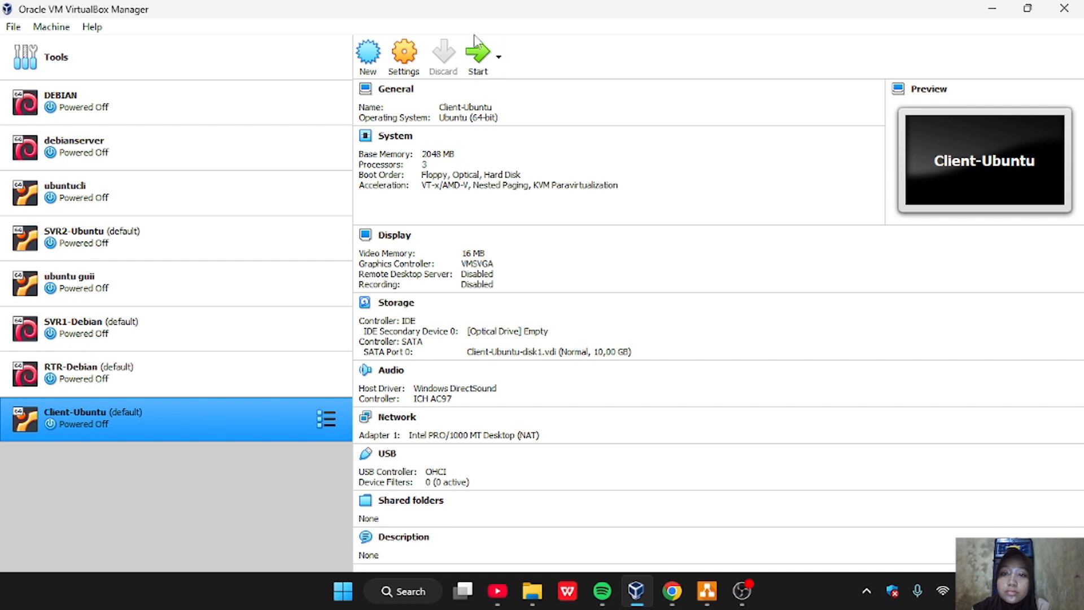
pyautogui.click(405, 56)
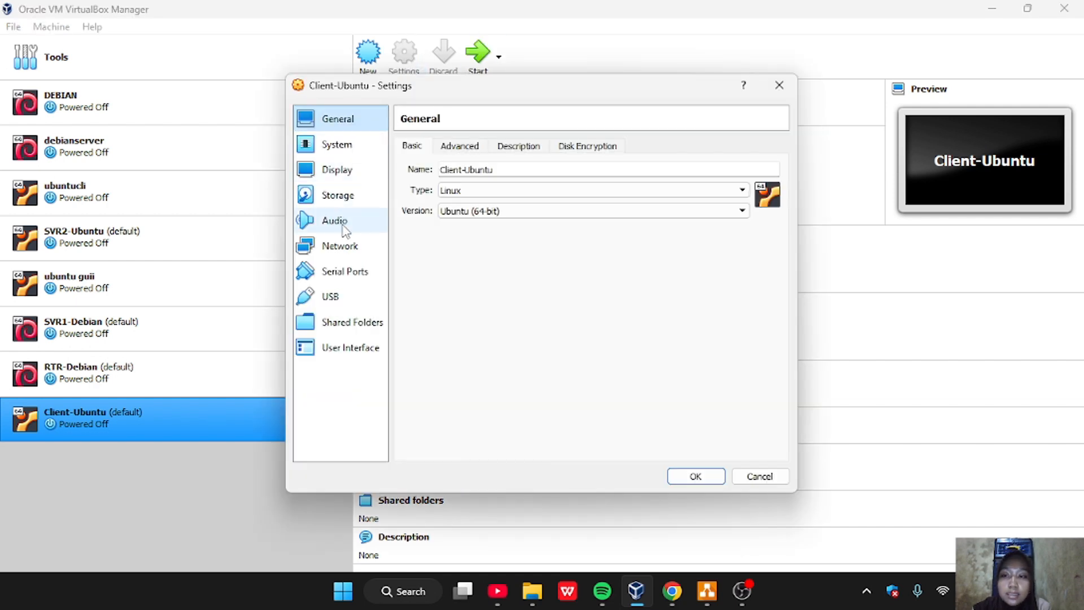
pyautogui.click(352, 249)
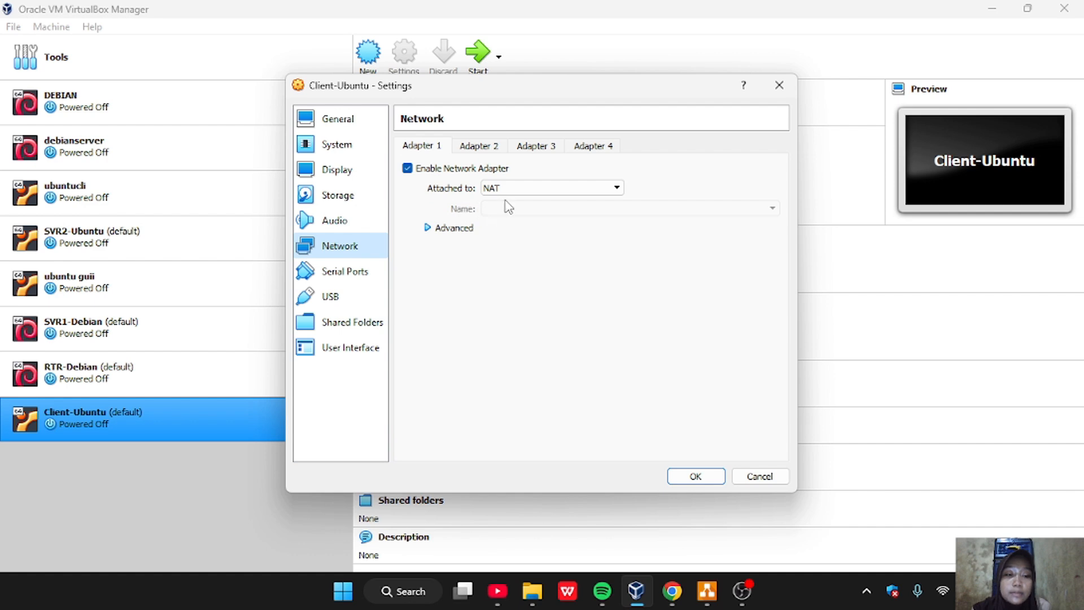
pyautogui.click(524, 190)
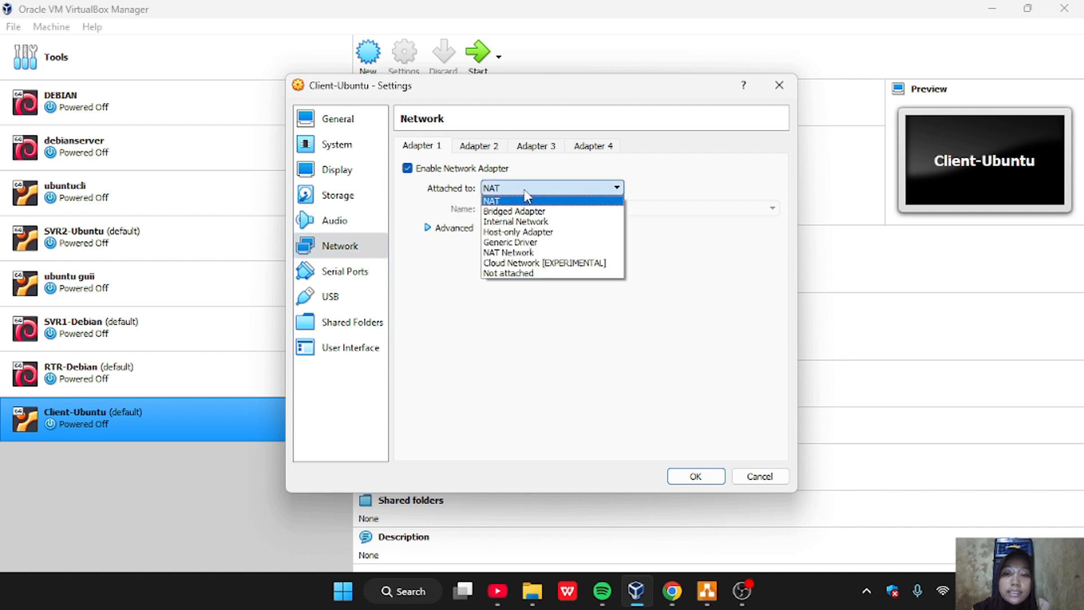
pyautogui.click(539, 222)
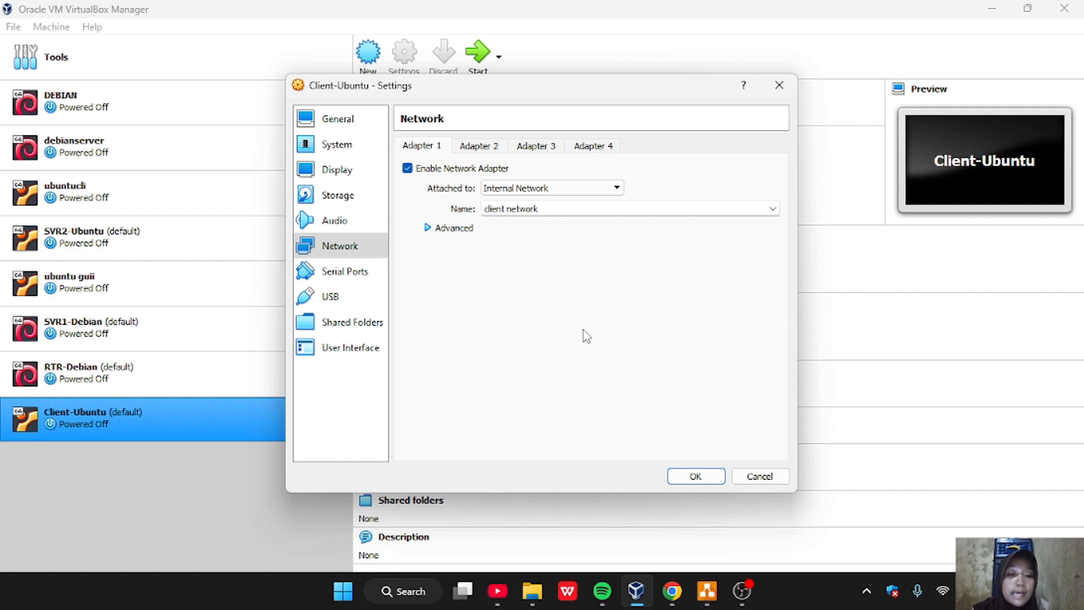
# Save the Client-Ubuntu settings and open the network settings of SVR1-Debian
pyautogui.click(698, 477)
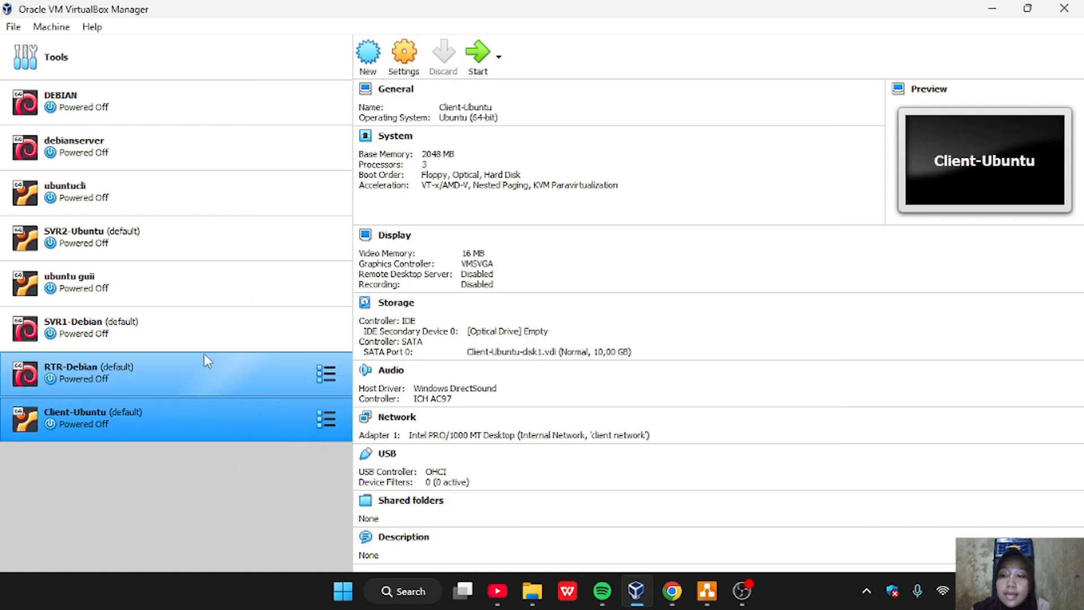
pyautogui.click(150, 332)
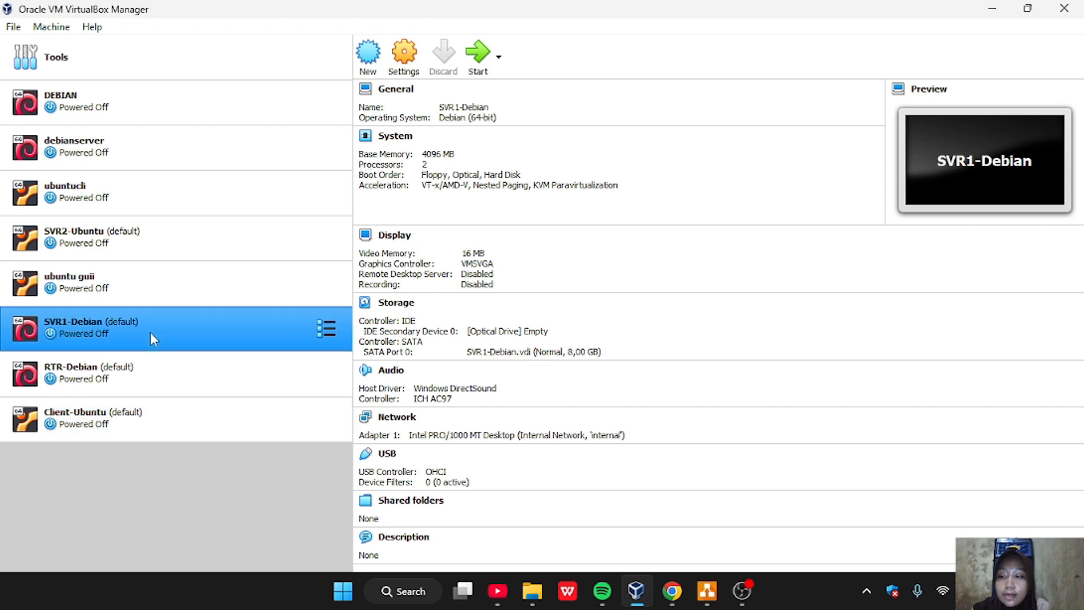
pyautogui.click(404, 62)
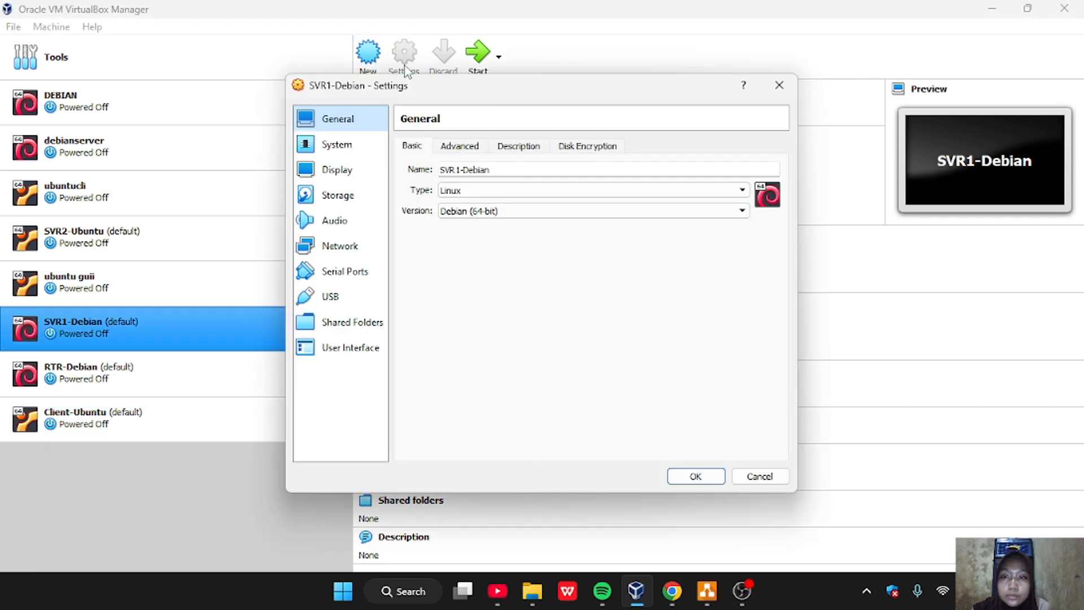
pyautogui.click(363, 248)
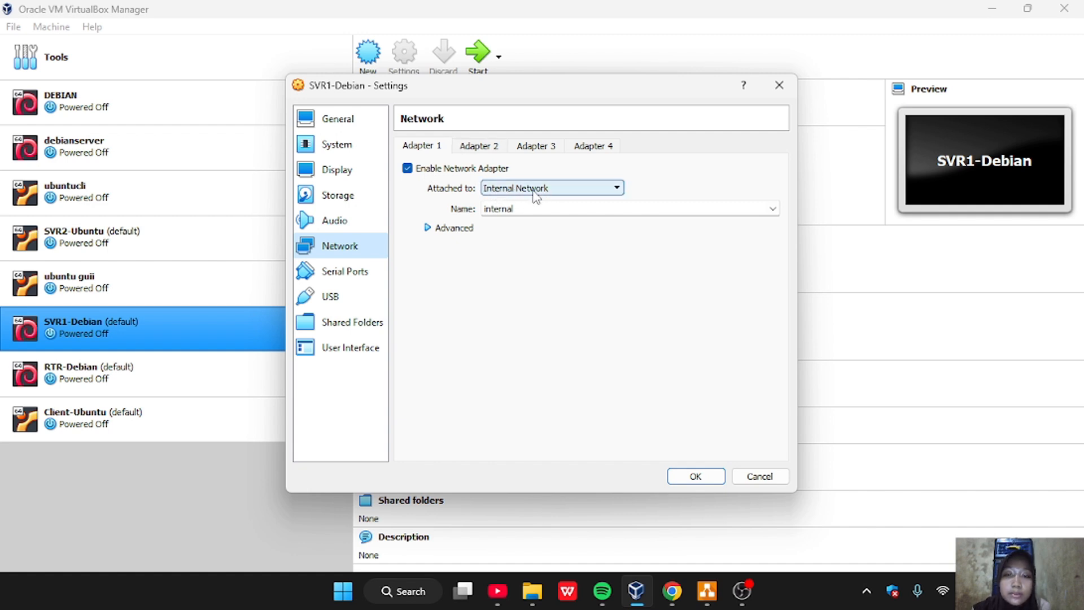
# Set the internal network name of SVR1-Debian's Adapter 1 to "server network" and save the machine's settings
pyautogui.click(532, 208)
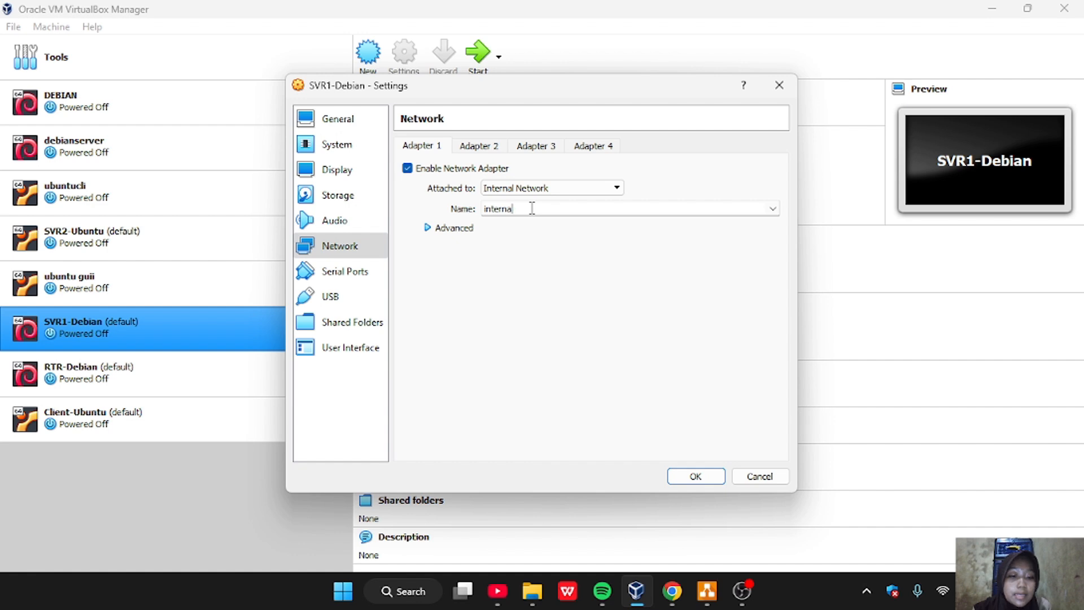
pyautogui.press('BackSpace')
pyautogui.press('BackSpace')
pyautogui.press('BackSpace')
pyautogui.press('BackSpace')
pyautogui.press('BackSpace')
pyautogui.press('BackSpace')
pyautogui.press('BackSpace')
pyautogui.press('BackSpace')
pyautogui.write('serv')
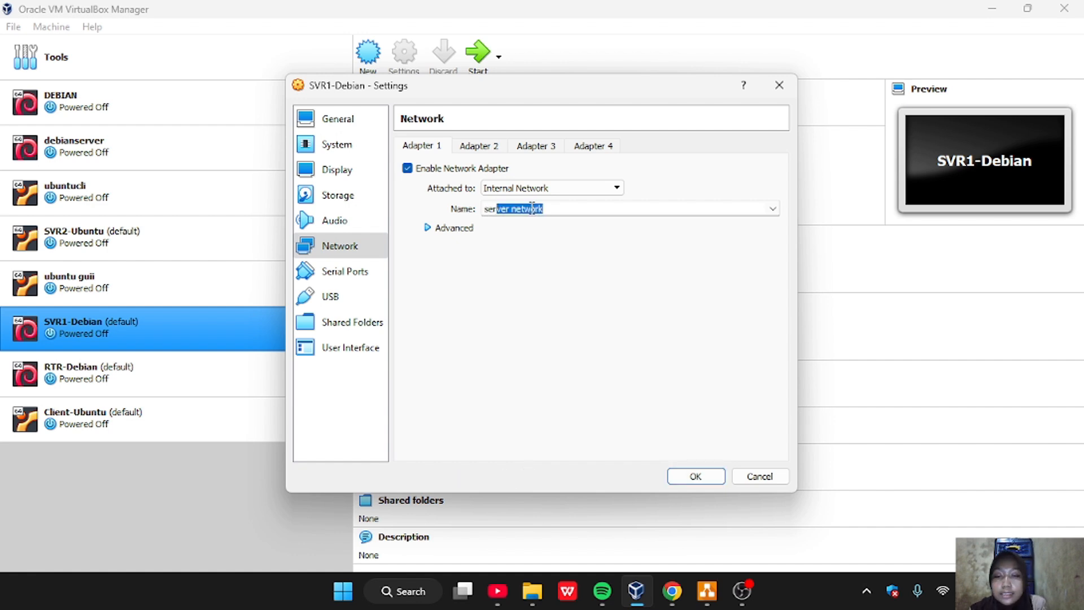
pyautogui.write('er network')
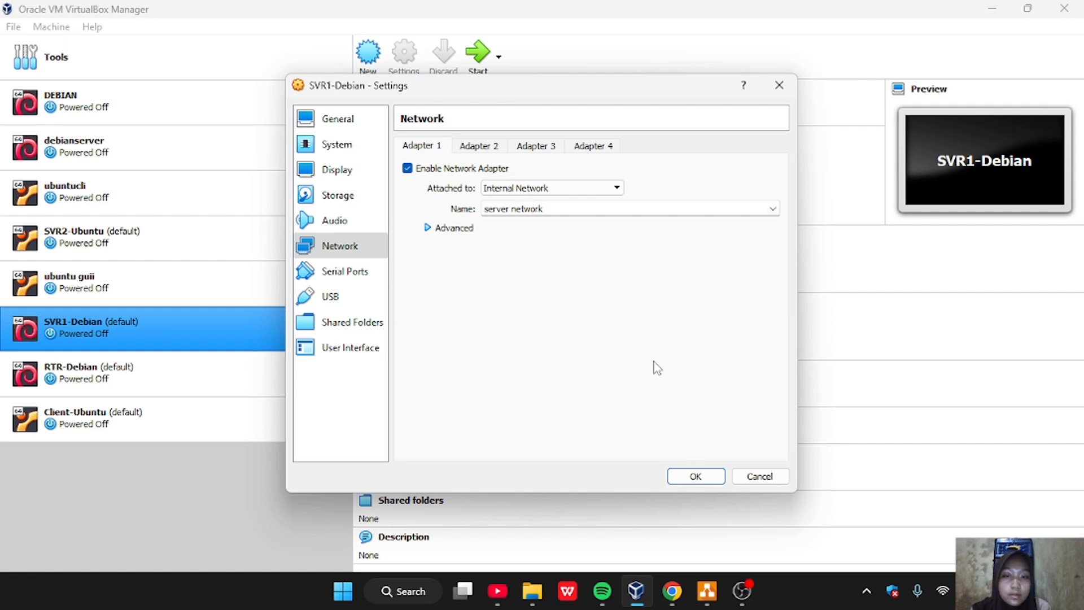
pyautogui.click(696, 477)
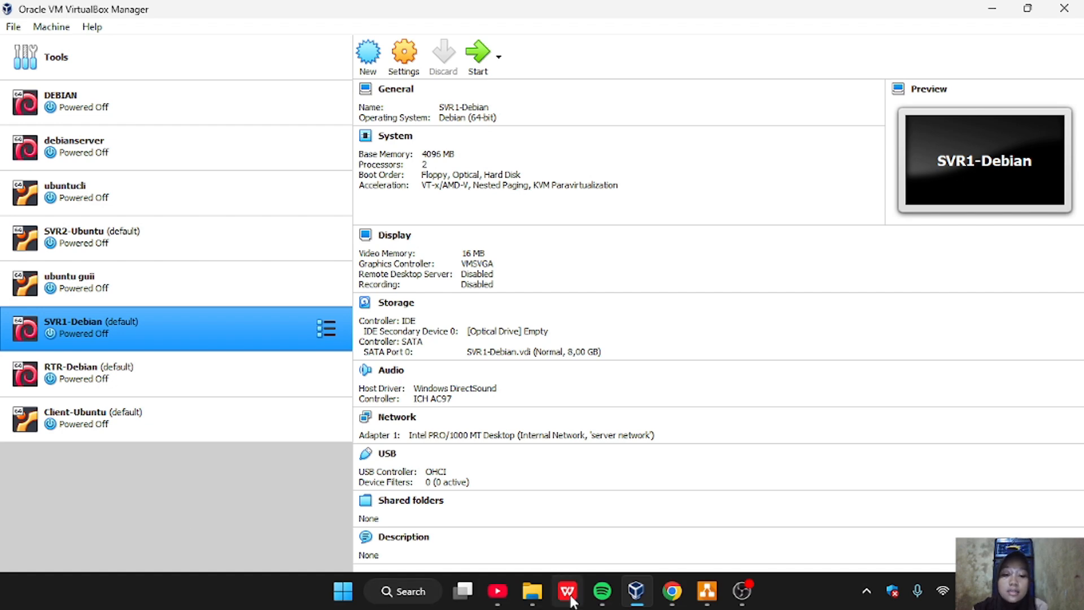
# Switch to the BAB 14 Canva presentation in Chrome and review the MATERI slide's list of lab topics
pyautogui.click(685, 533)
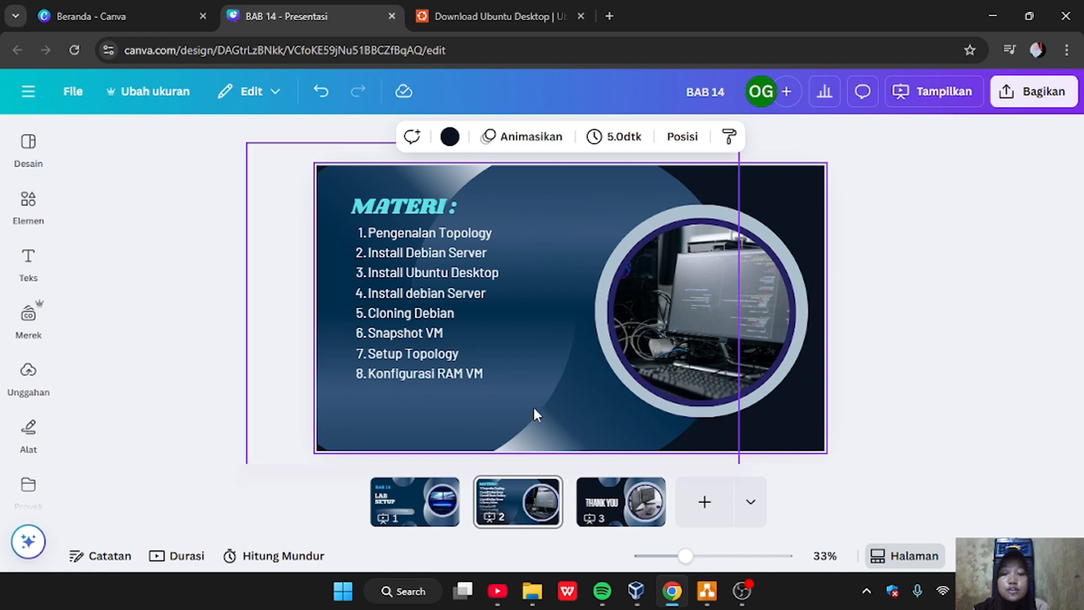
pyautogui.hotkey('ctrl', 'alt', 'p')
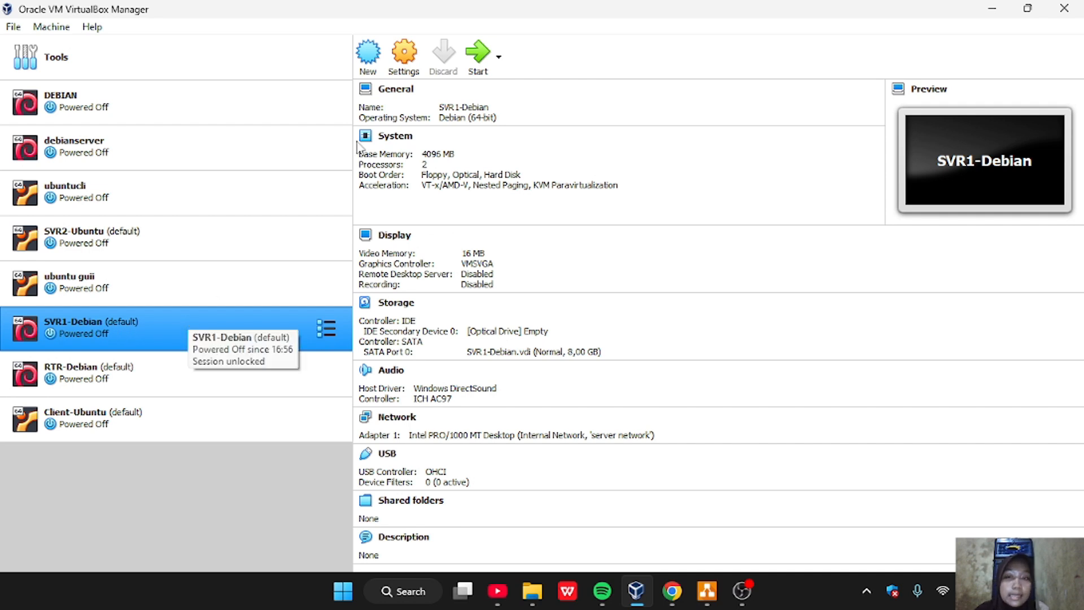
# In the VirtualBox system settings of SVR1-Debian, set the base memory to 512 MB and save the settings
pyautogui.click(411, 64)
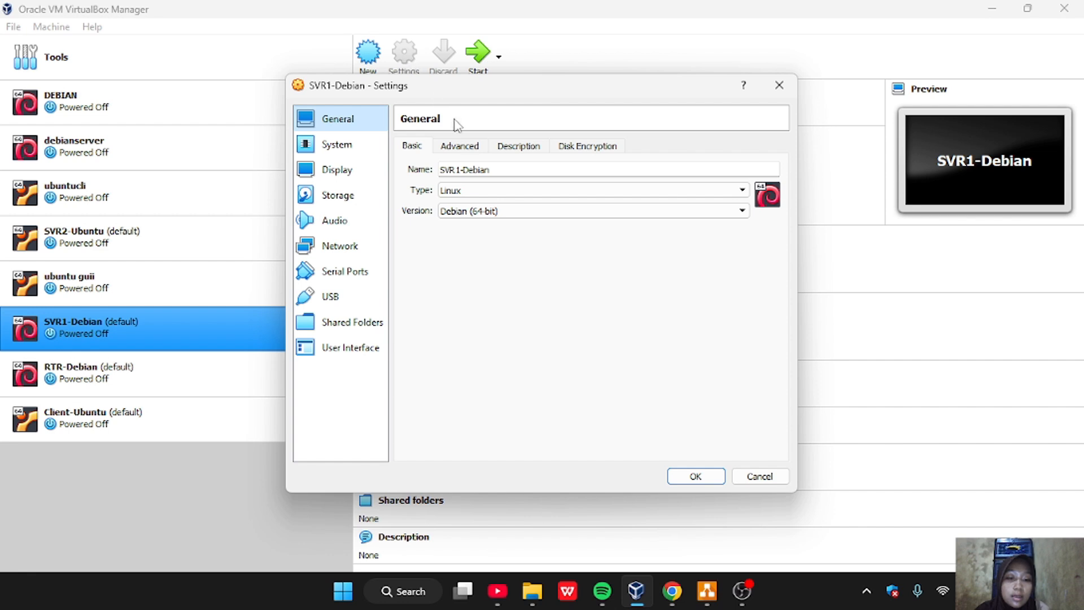
pyautogui.click(345, 147)
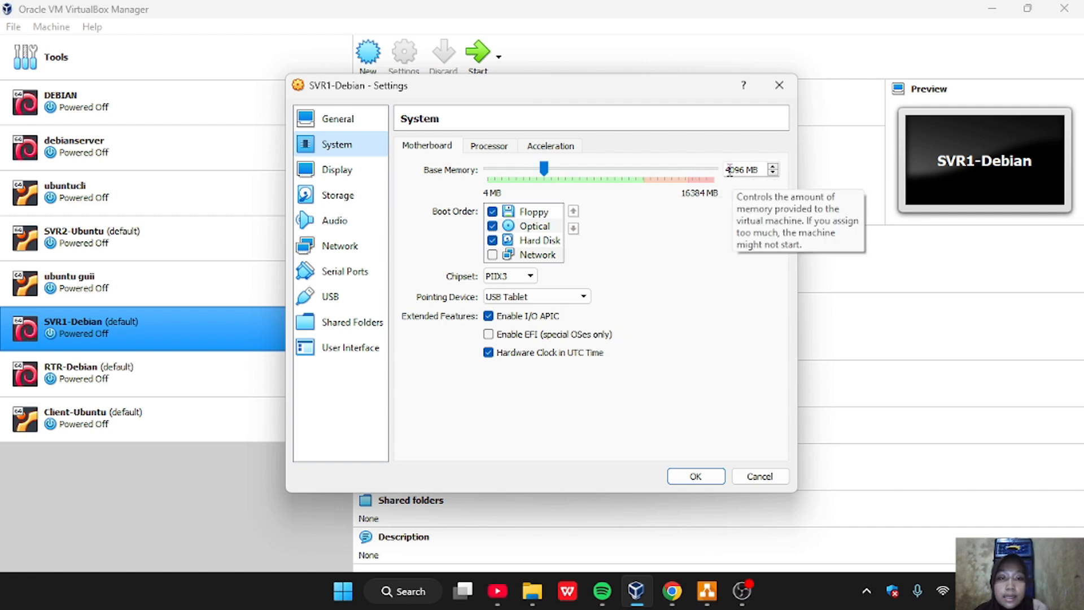
pyautogui.moveTo(727, 170); pyautogui.dragTo(745, 173)
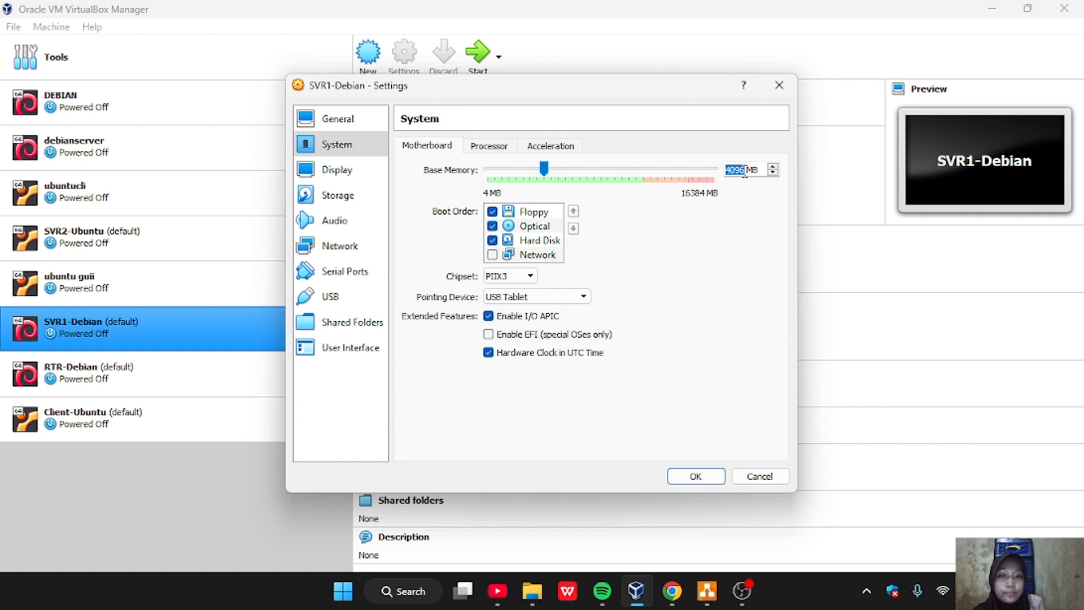
pyautogui.press('BackSpace')
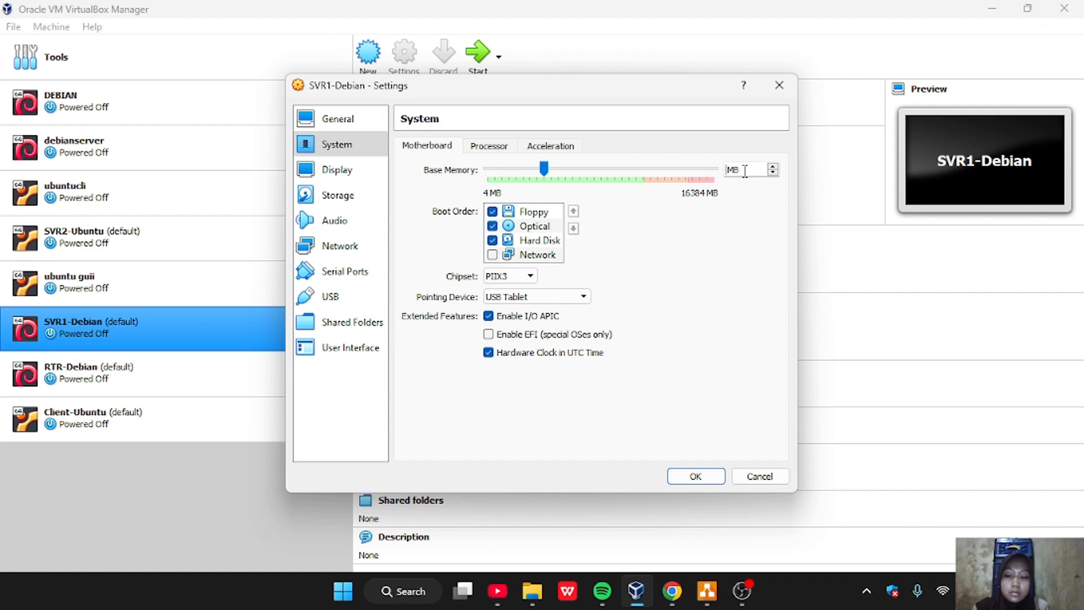
pyautogui.write('512')
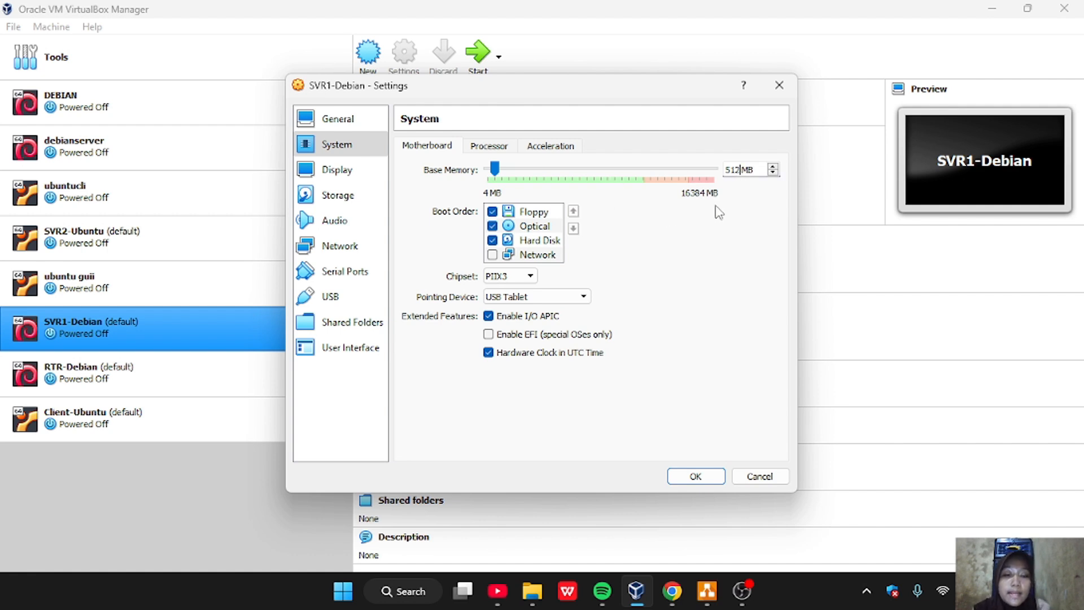
pyautogui.click(696, 476)
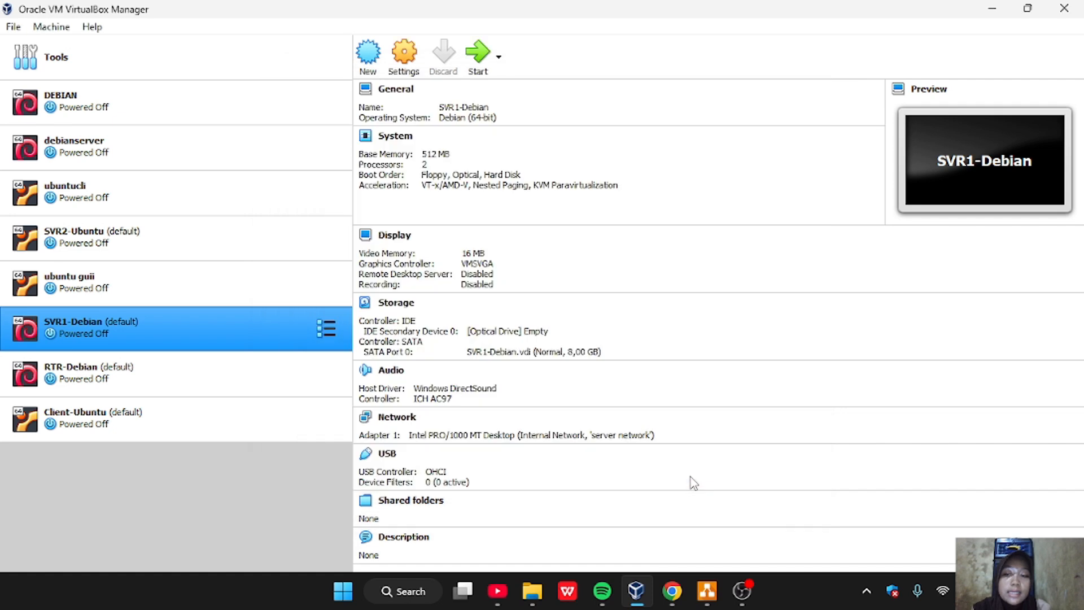